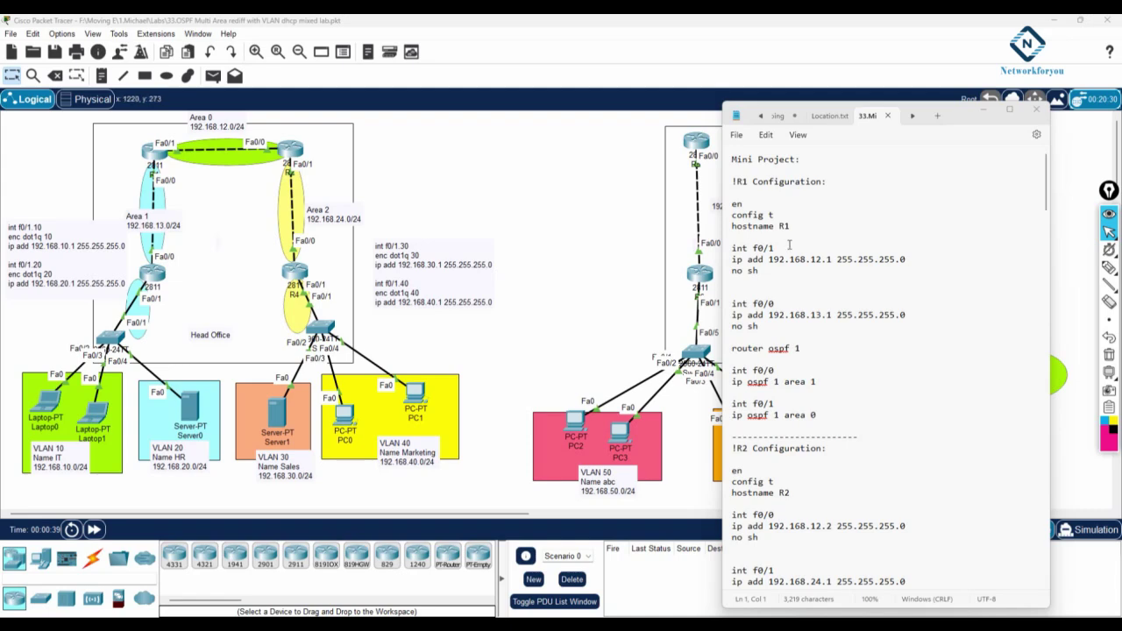
Step: Move the Notepad notes window to the right and narrow it beside the network diagram
drag(956, 122, 1071, 111)
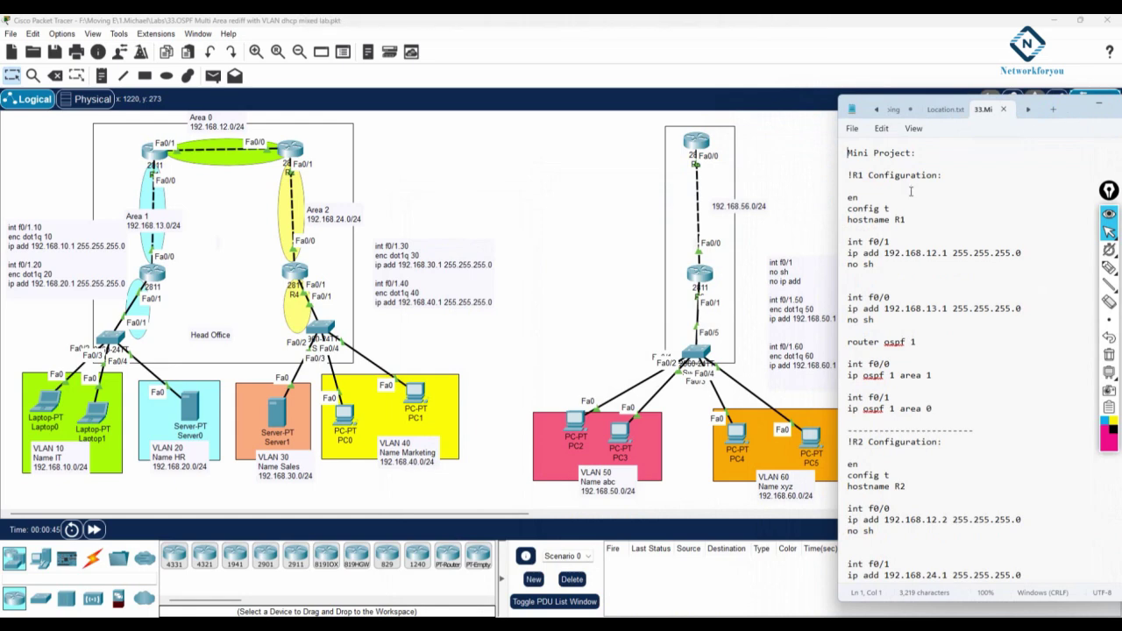
drag(836, 199, 945, 200)
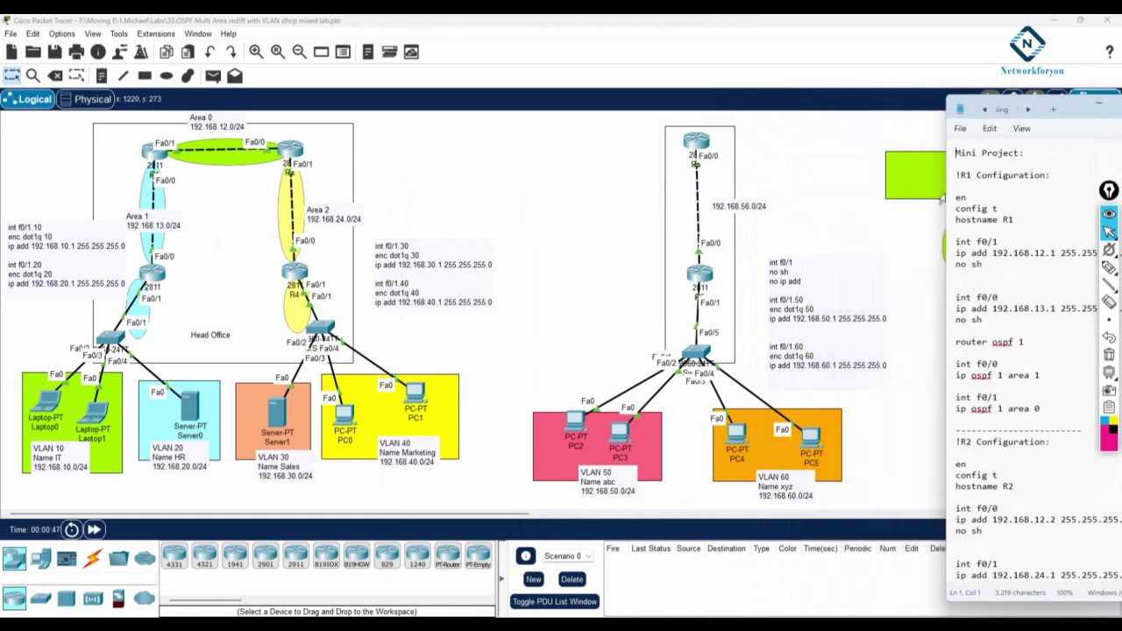
drag(1072, 119, 1035, 103)
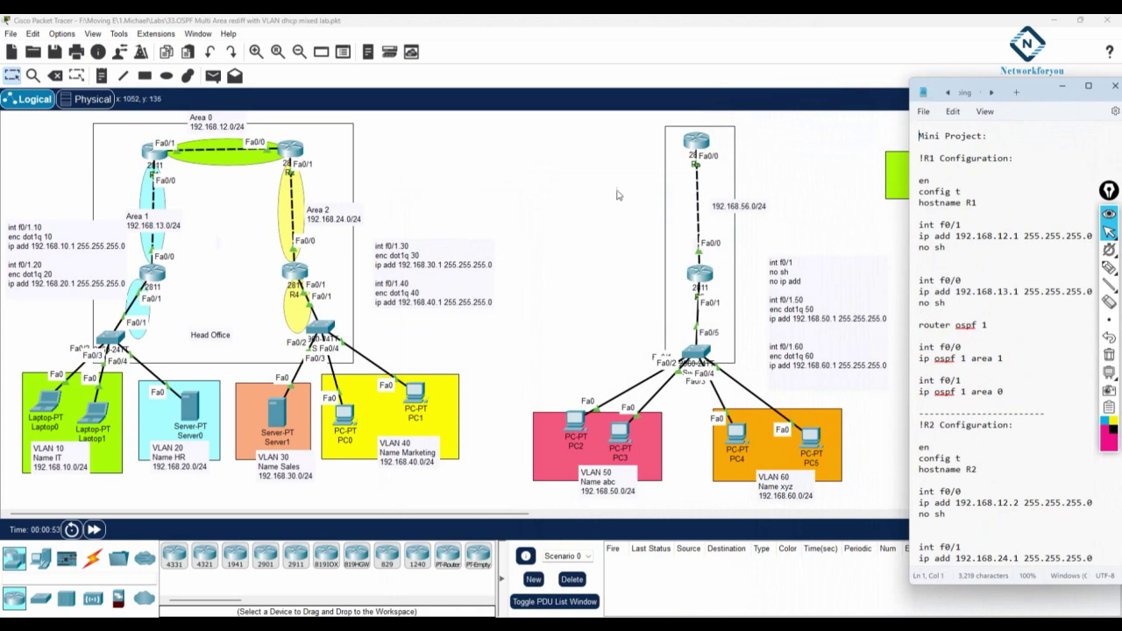
click(92, 559)
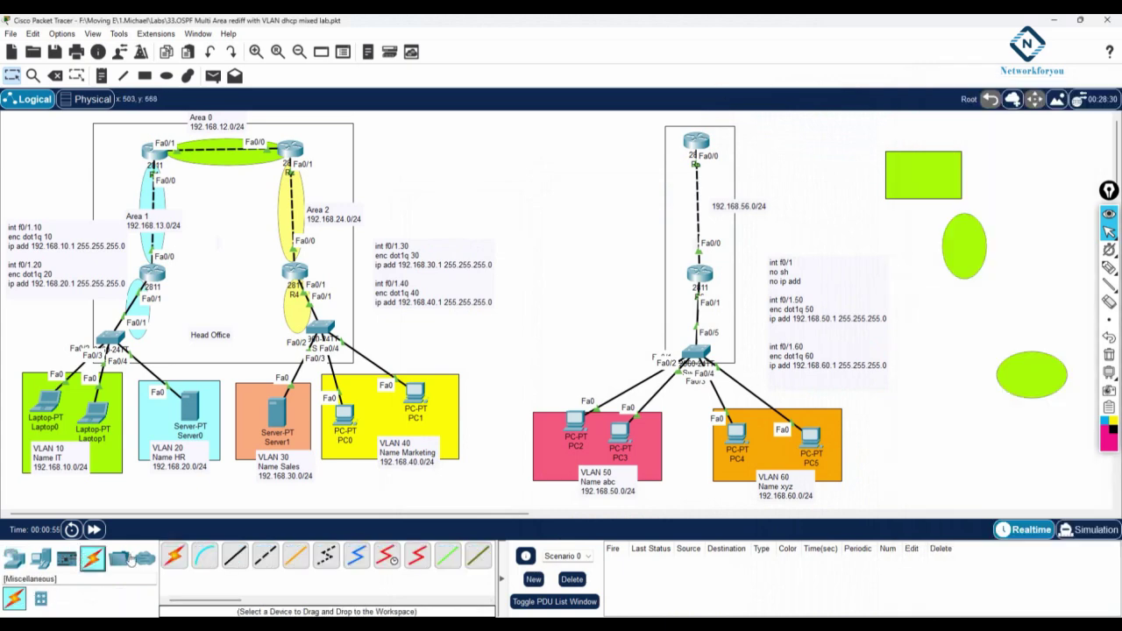
click(173, 555)
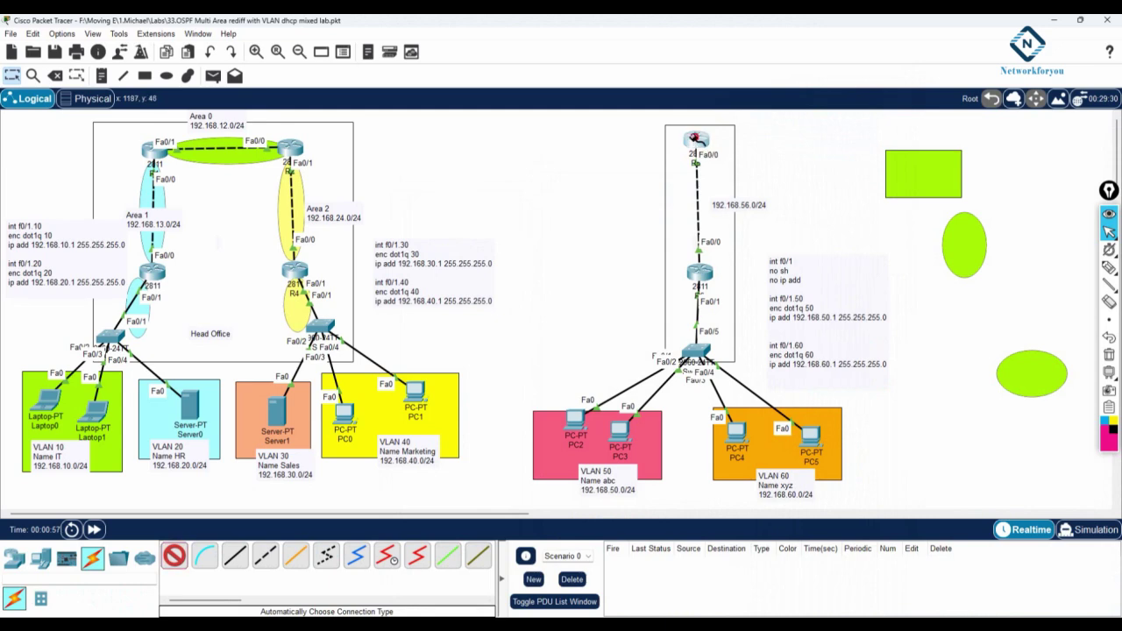
click(696, 142)
click(293, 149)
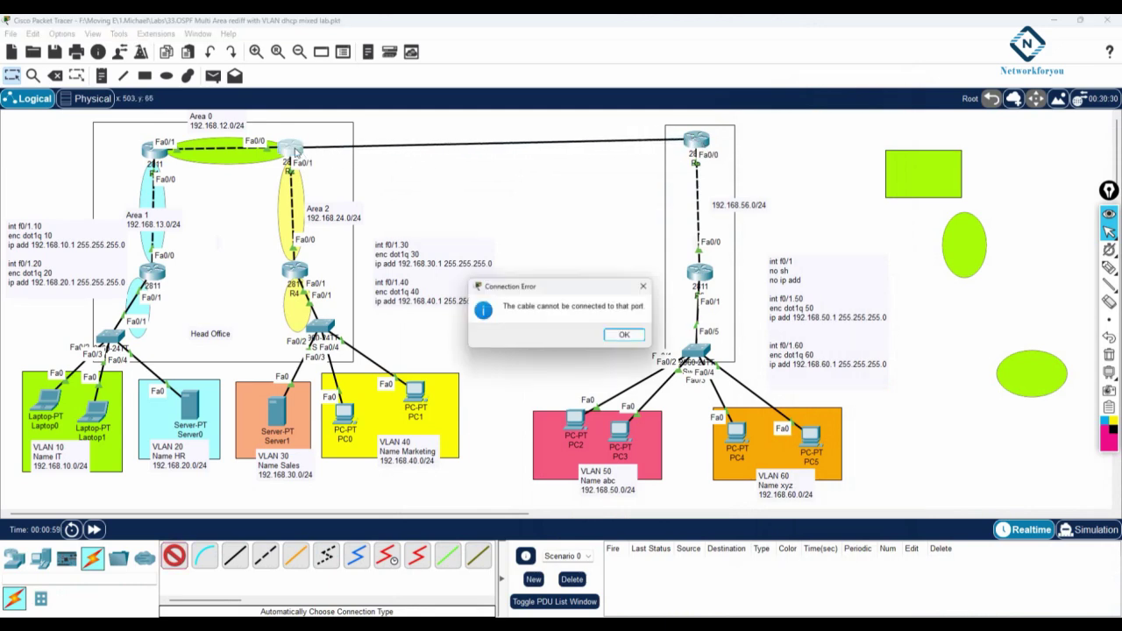
click(627, 334)
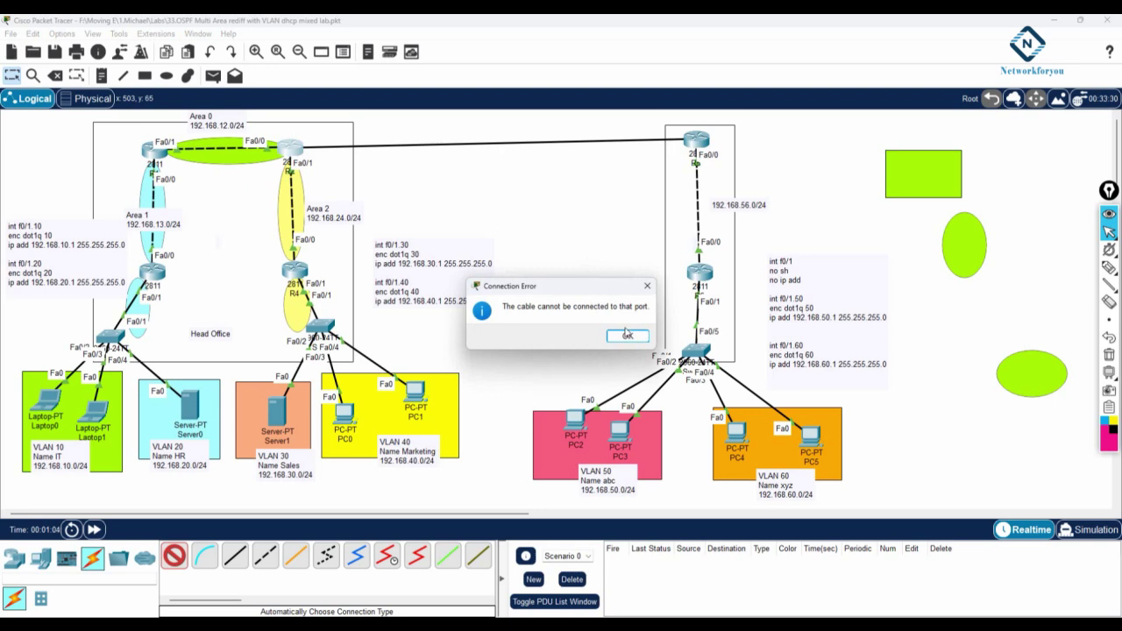
click(627, 335)
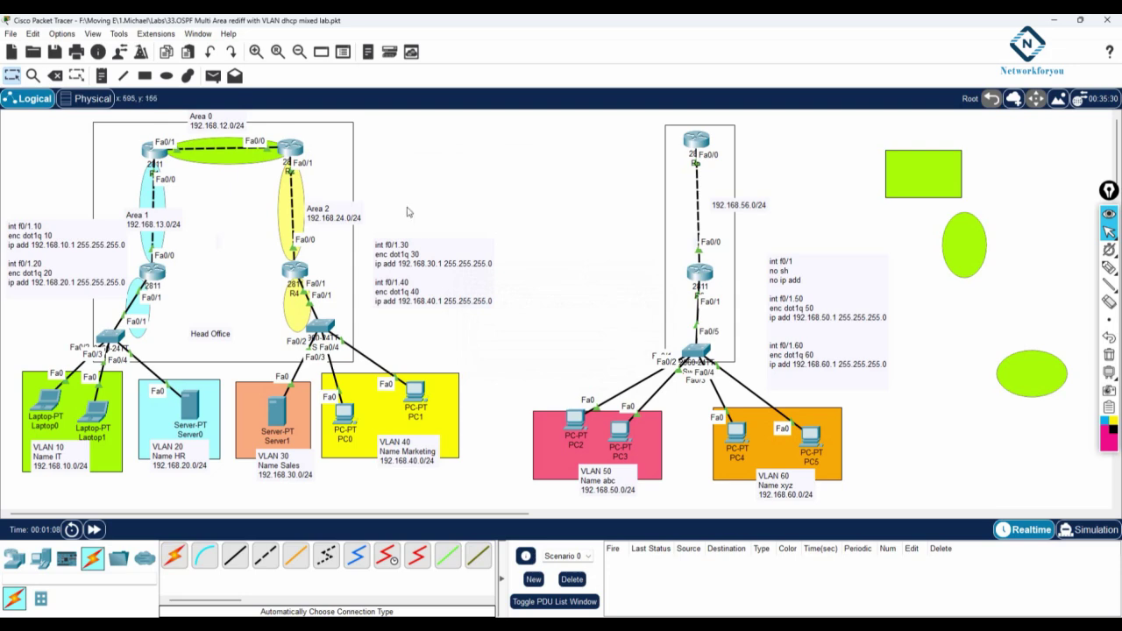
Step: From R2's Physical view, drop an NM-2FE2W module into its empty expansion slot
click(298, 149)
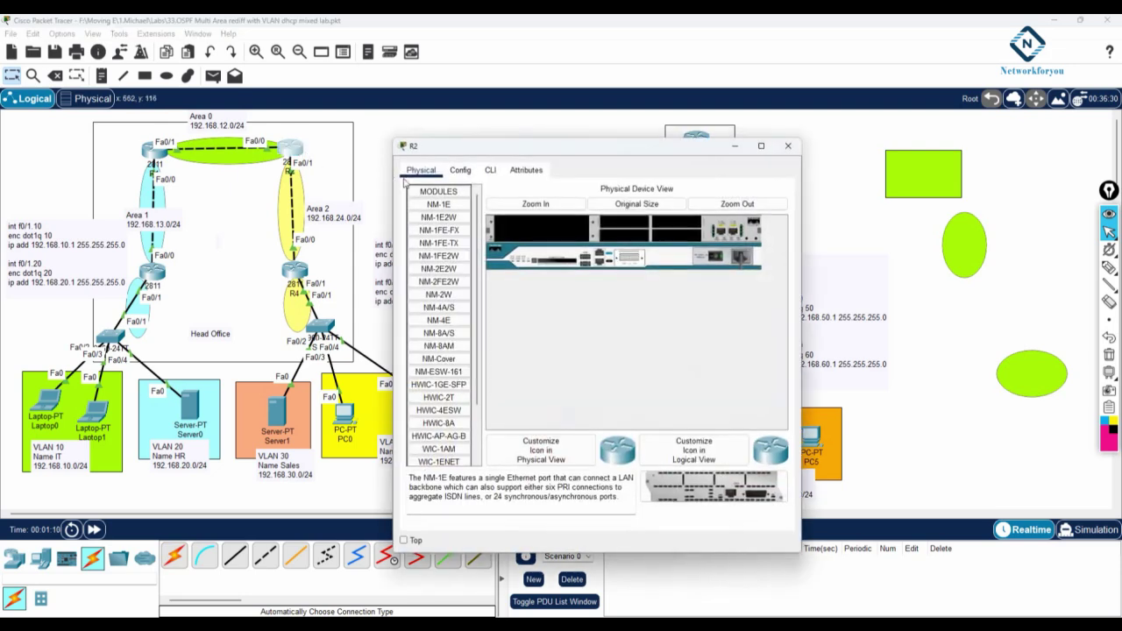
drag(801, 421, 1002, 421)
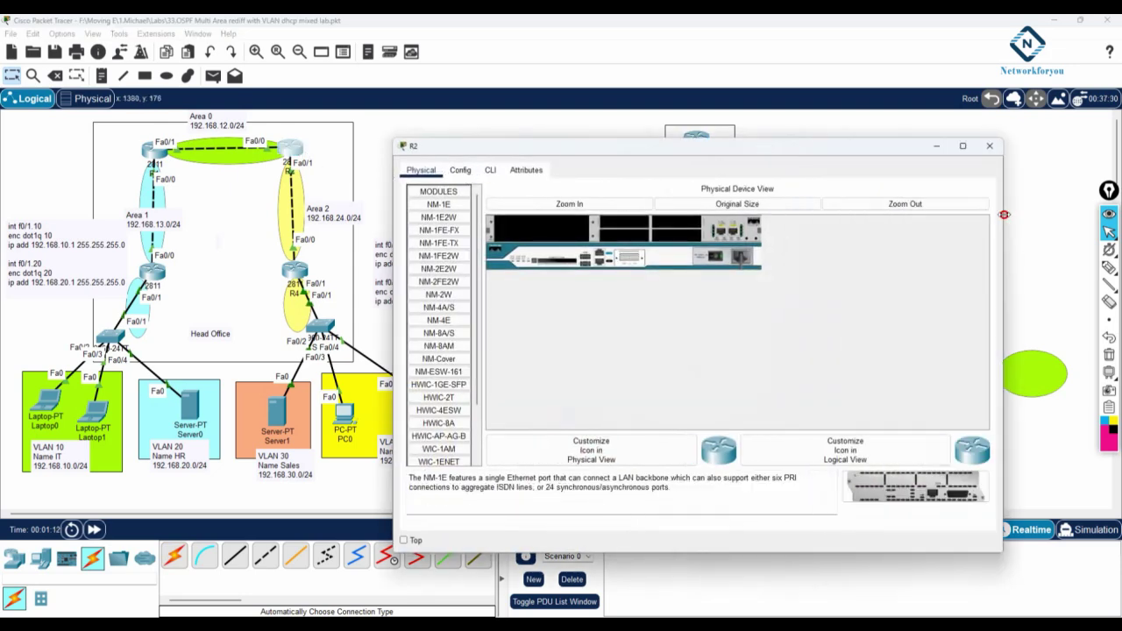
click(492, 170)
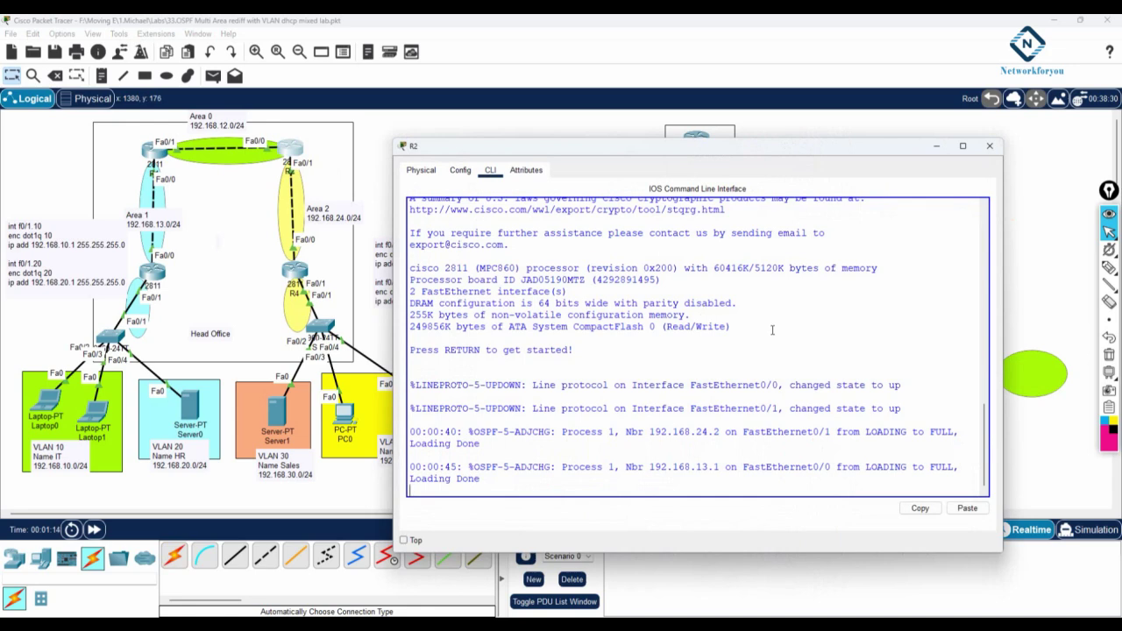
click(421, 170)
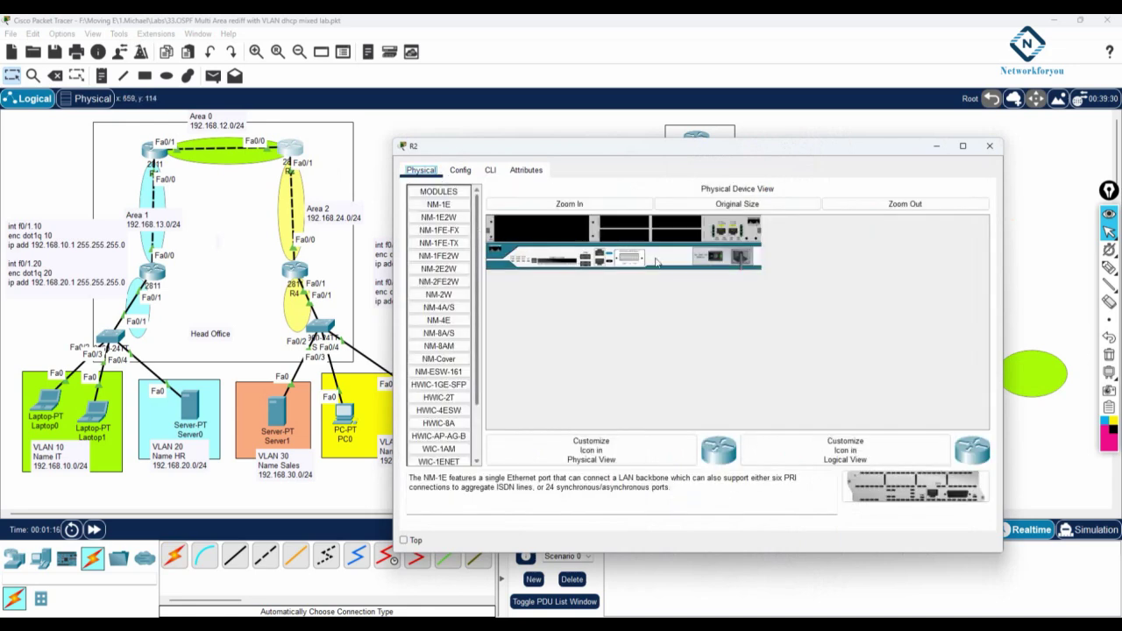
click(447, 283)
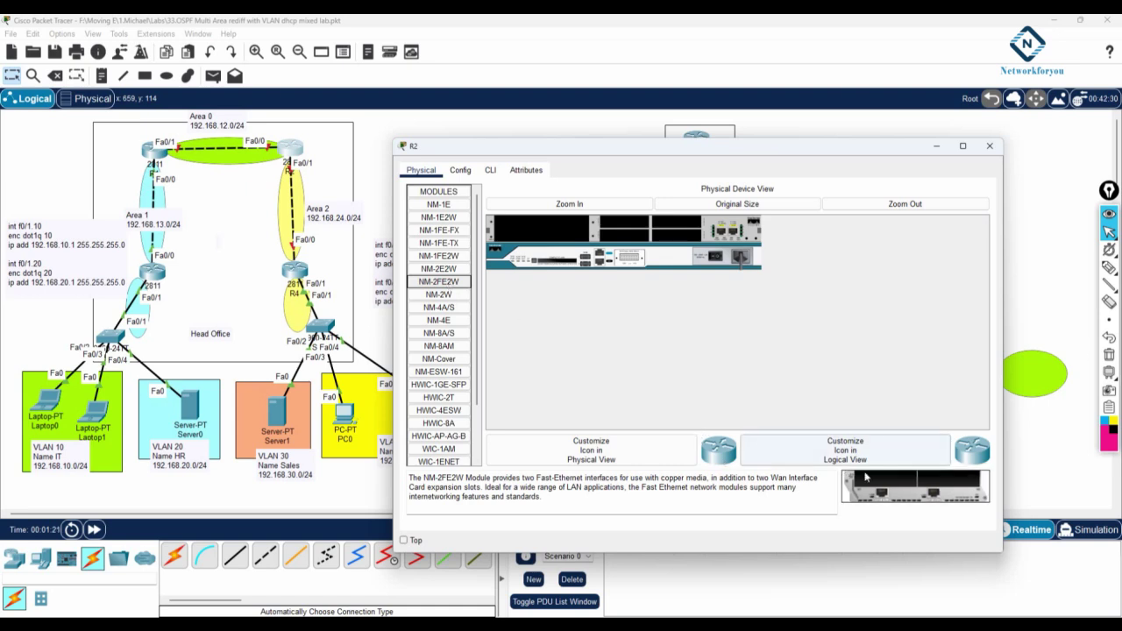
drag(868, 481, 554, 232)
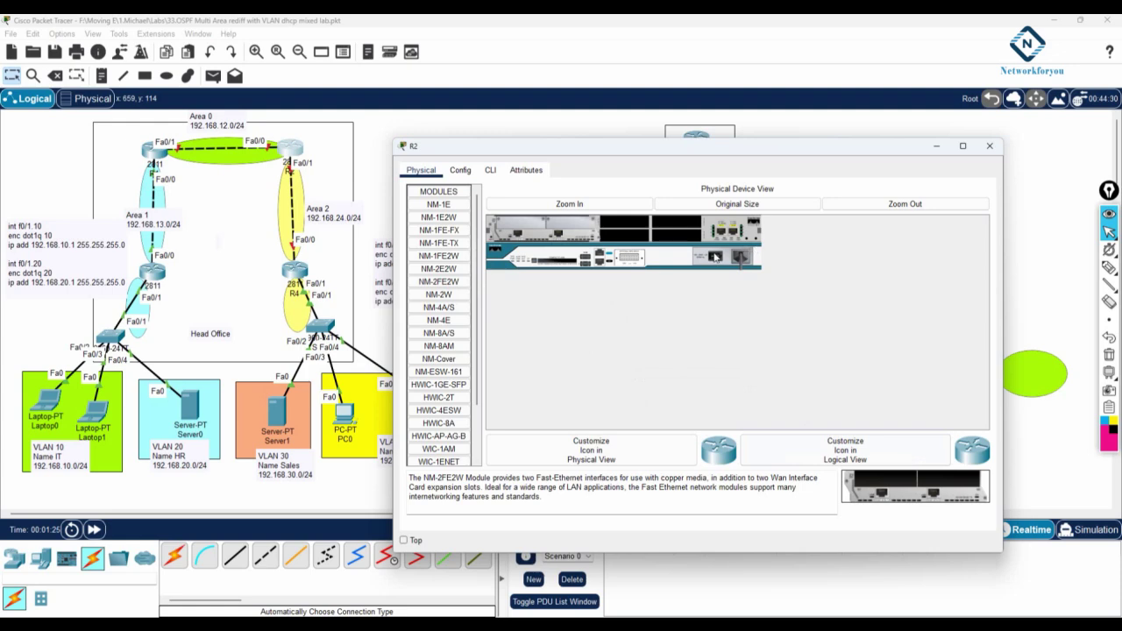
Step: Connect R2 to the top-right branch router with an automatic cable
click(990, 146)
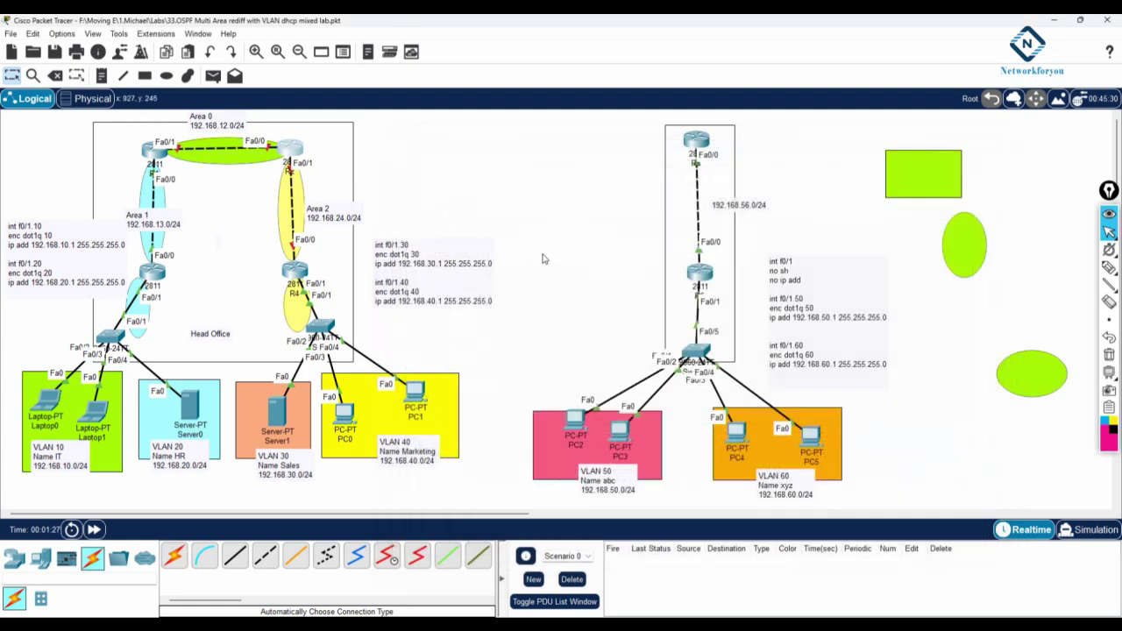
click(174, 556)
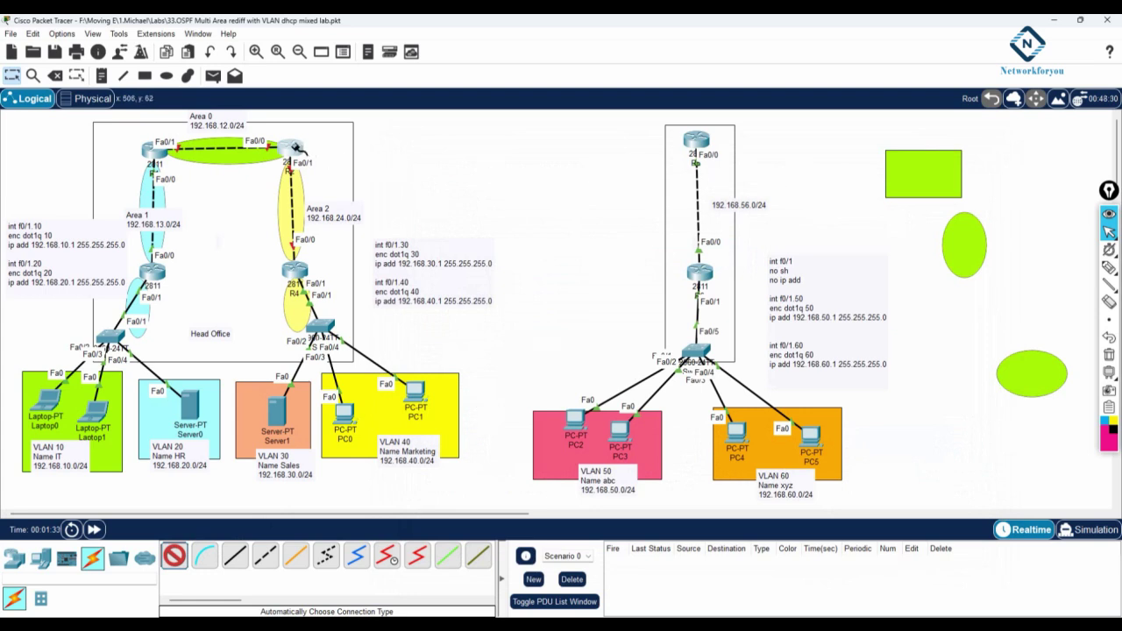
click(300, 149)
click(681, 140)
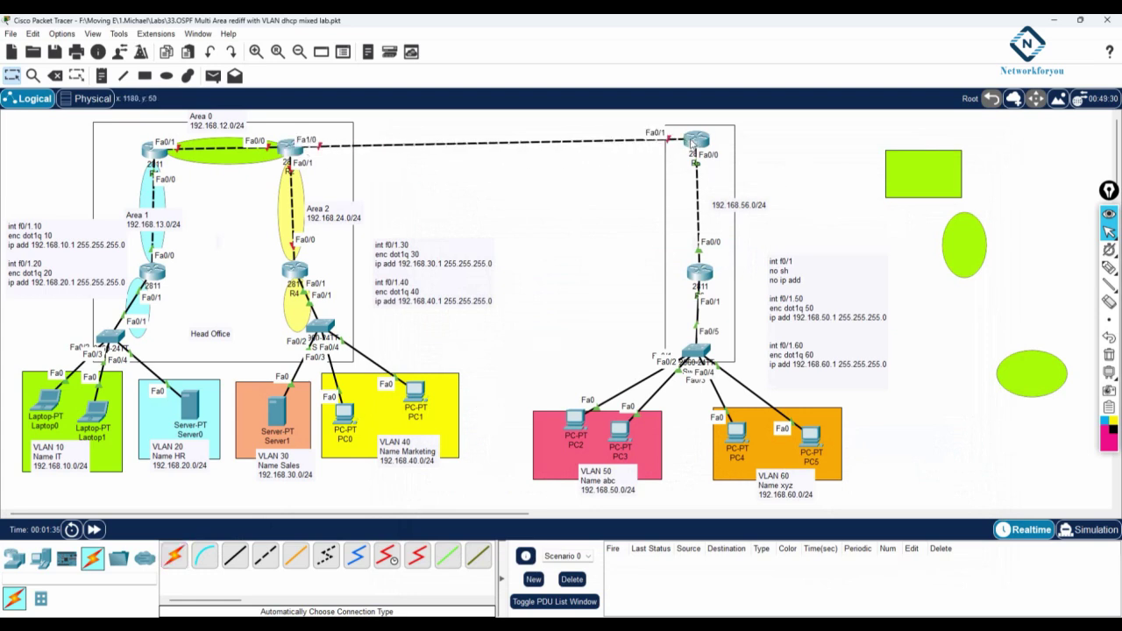
Step: Power-cycle R2 and fast-forward time so the new link comes up
click(291, 151)
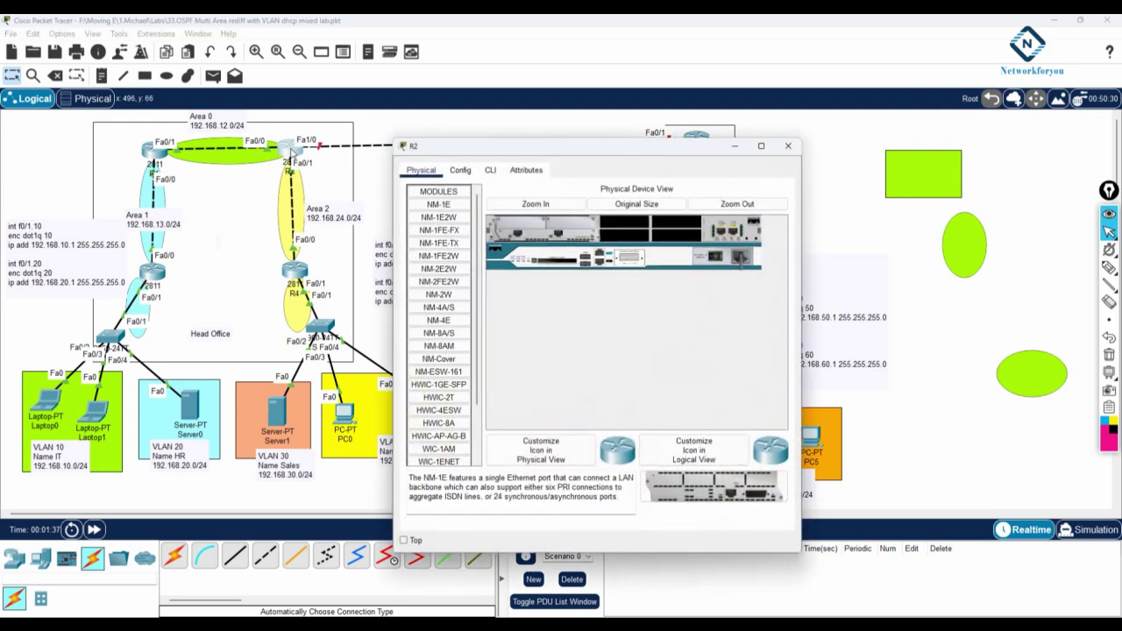
click(717, 256)
click(788, 145)
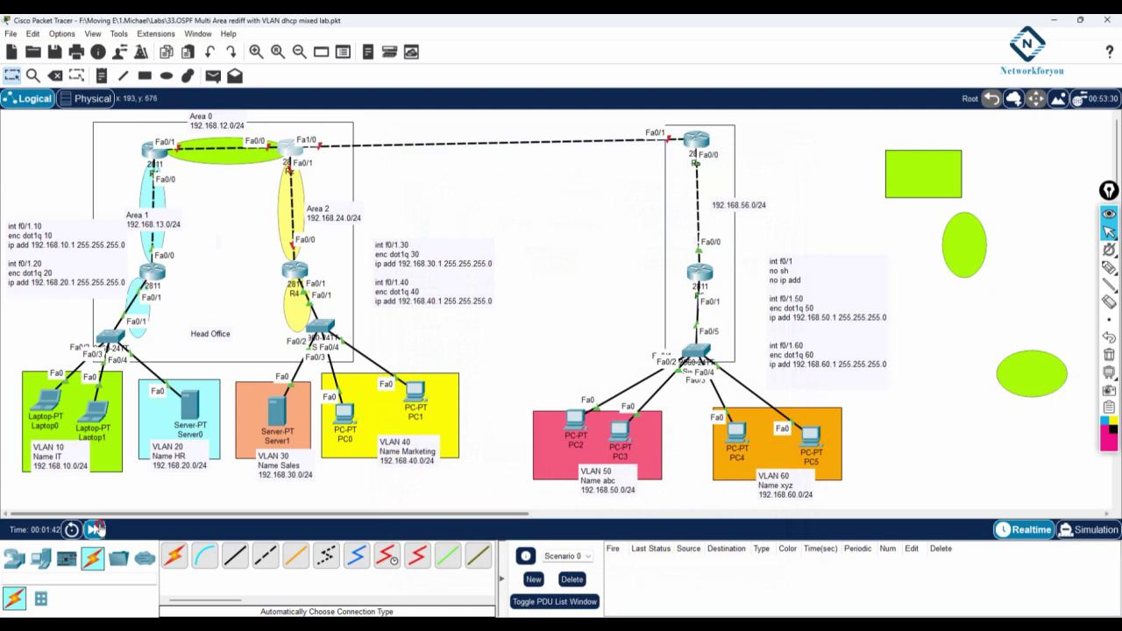
click(94, 530)
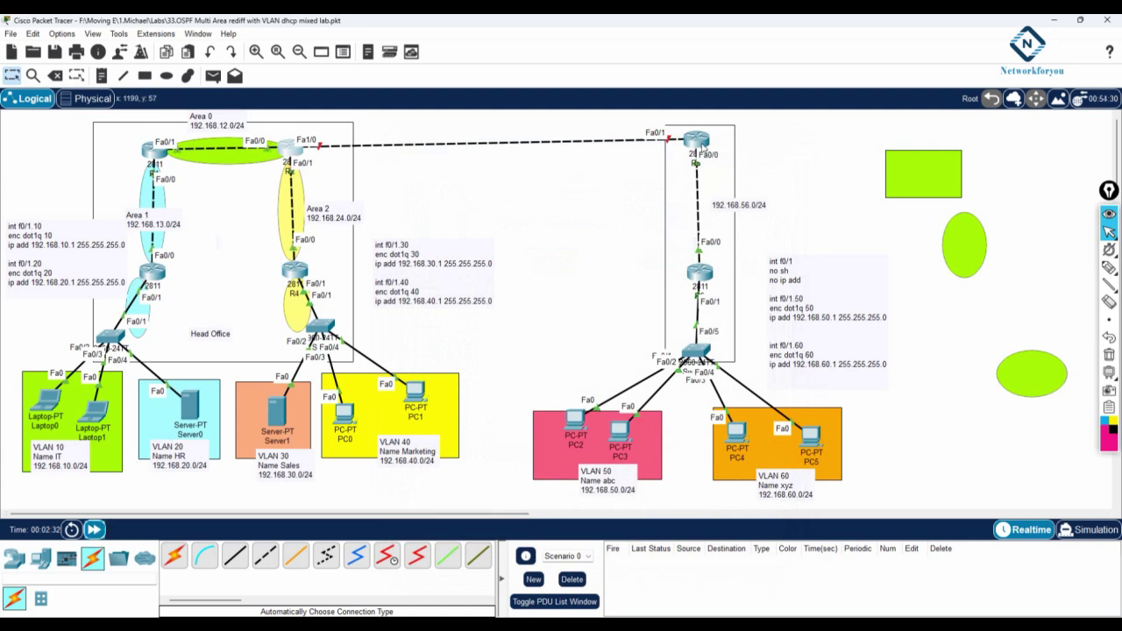
drag(698, 141, 703, 154)
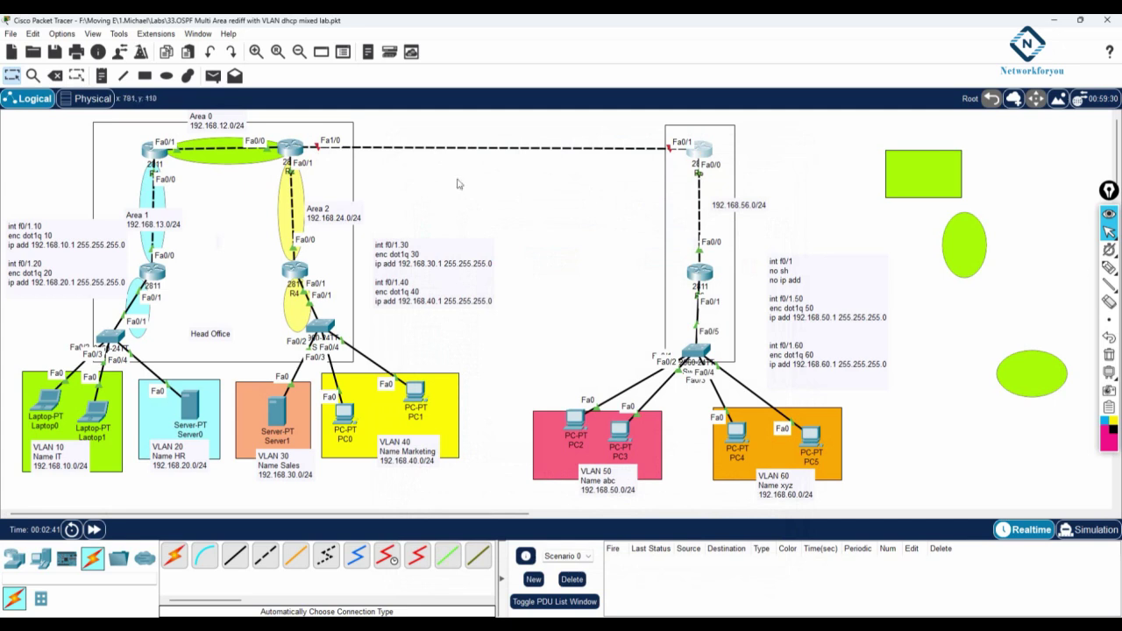
Step: Place a 192.168.25.0/24 note above the new R2–branch link
click(101, 76)
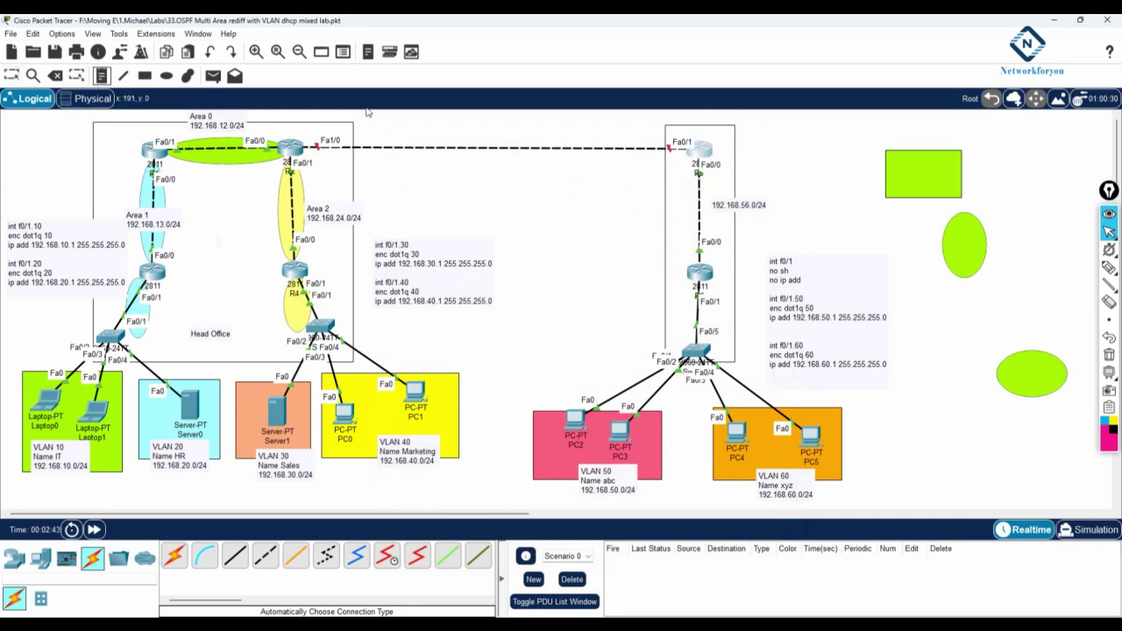
click(454, 130)
text(A)
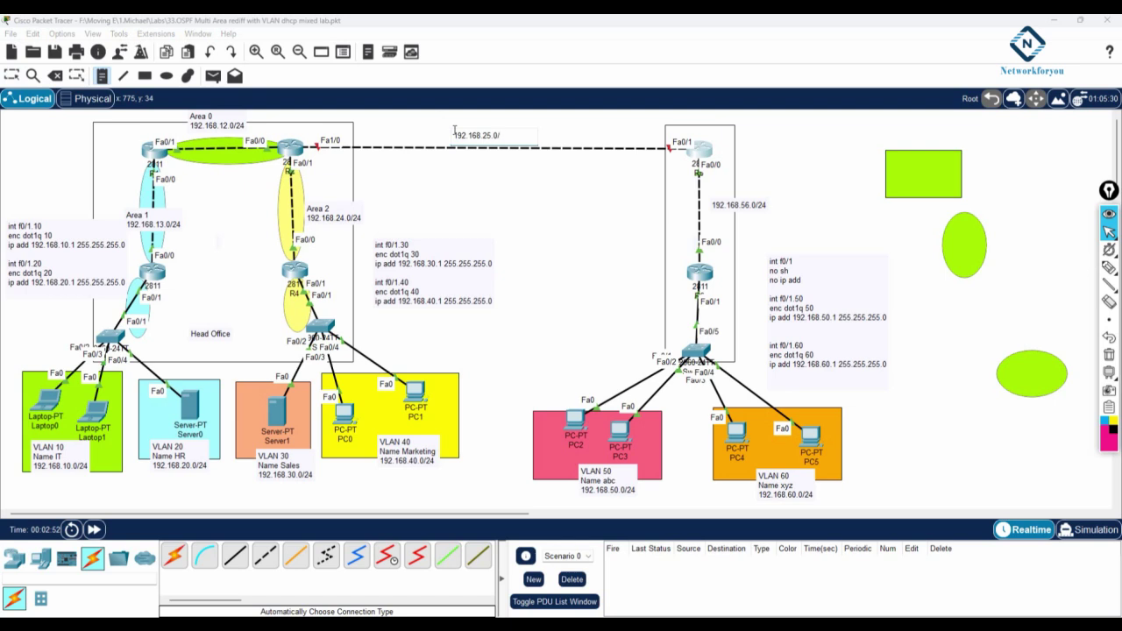
click(12, 76)
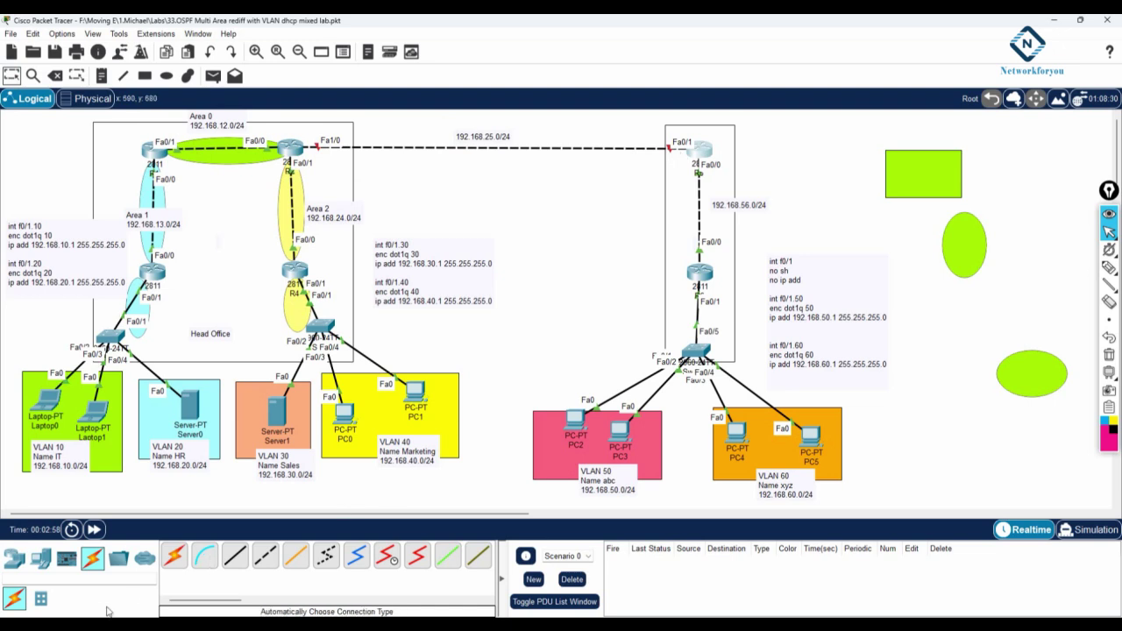
Step: Add int f1/0, ip add 192.168.25.1 255.255.255.0 and no sh to R2's notes
key(alt+Tab)
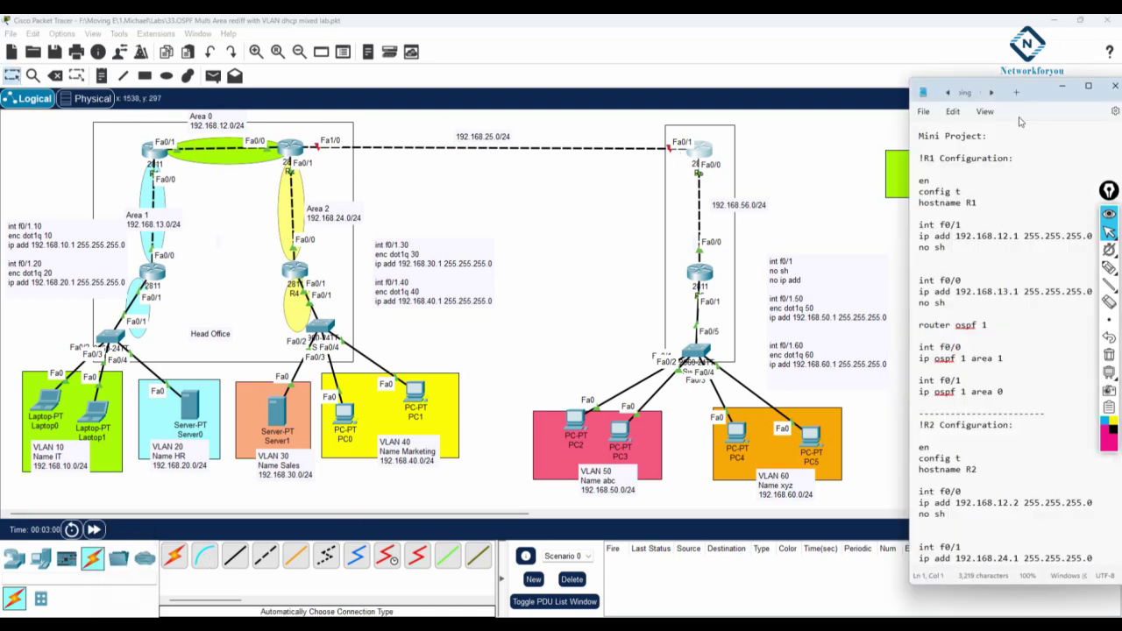
drag(1027, 94, 961, 82)
scroll(963, 218, down, 4)
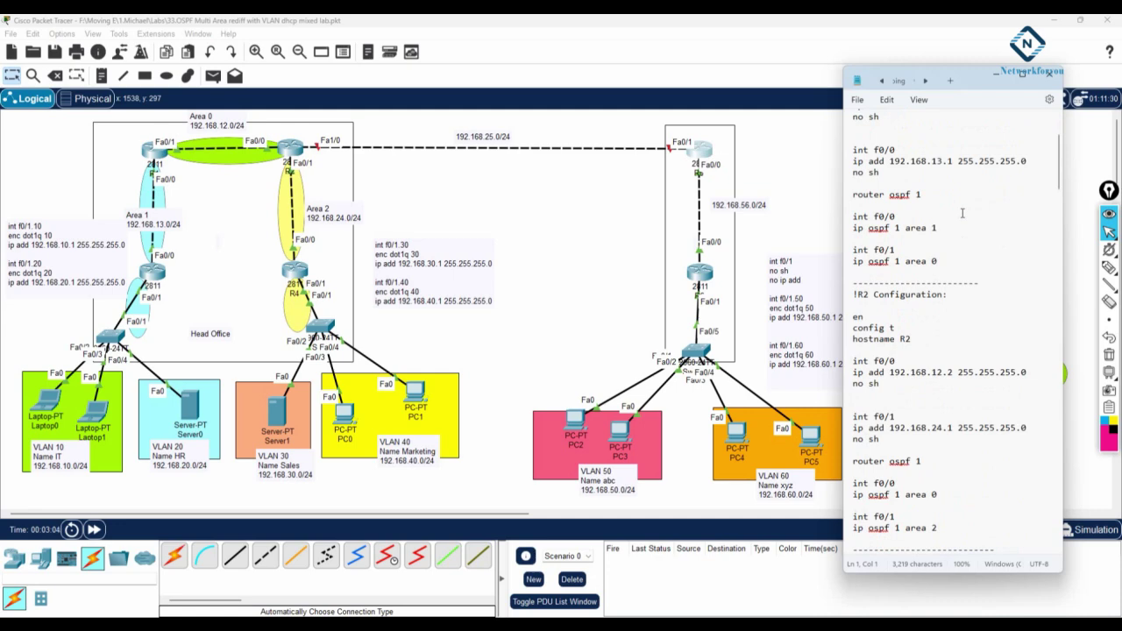
scroll(962, 213, down, 4)
click(948, 307)
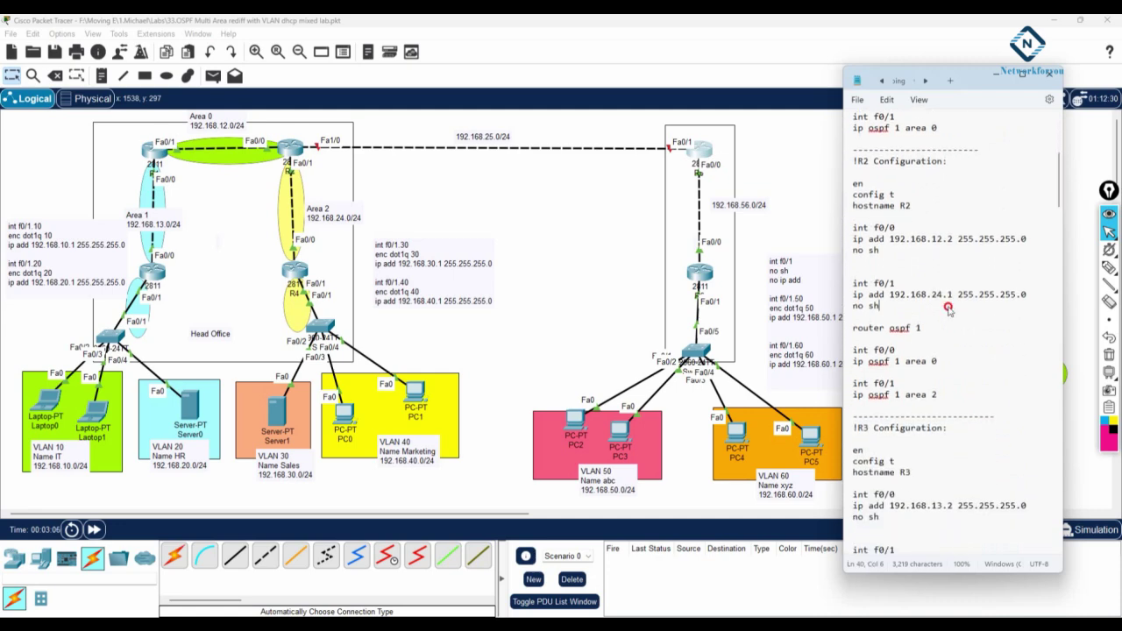
key(Return)
key(Return)
text(i)
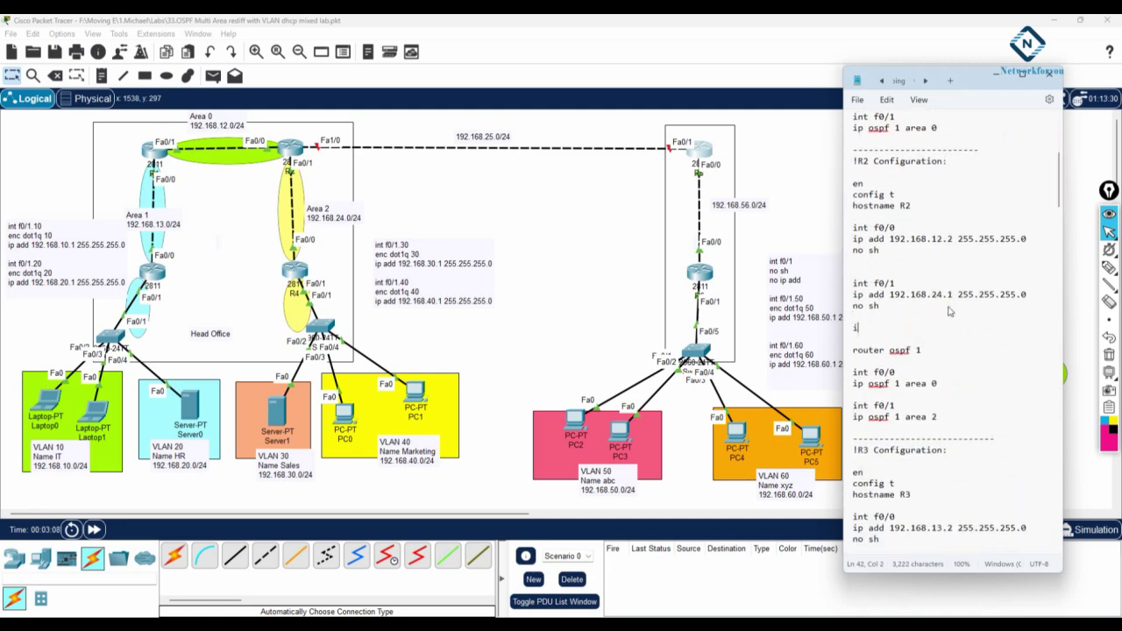
text(nt f1/0)
key(Return)
text(i)
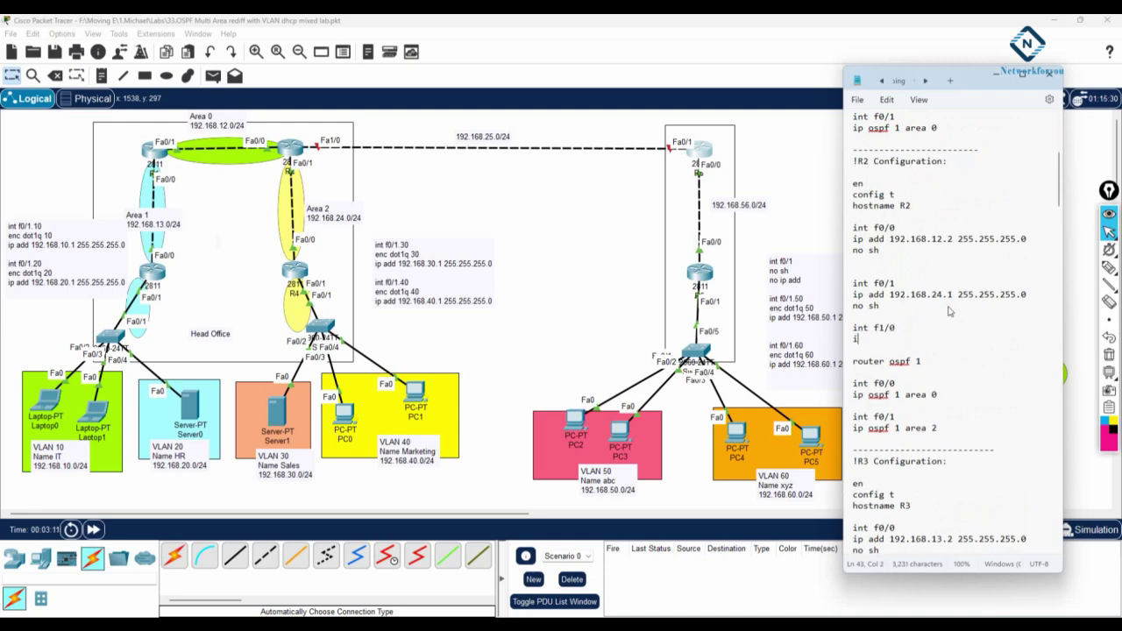
text(p add )
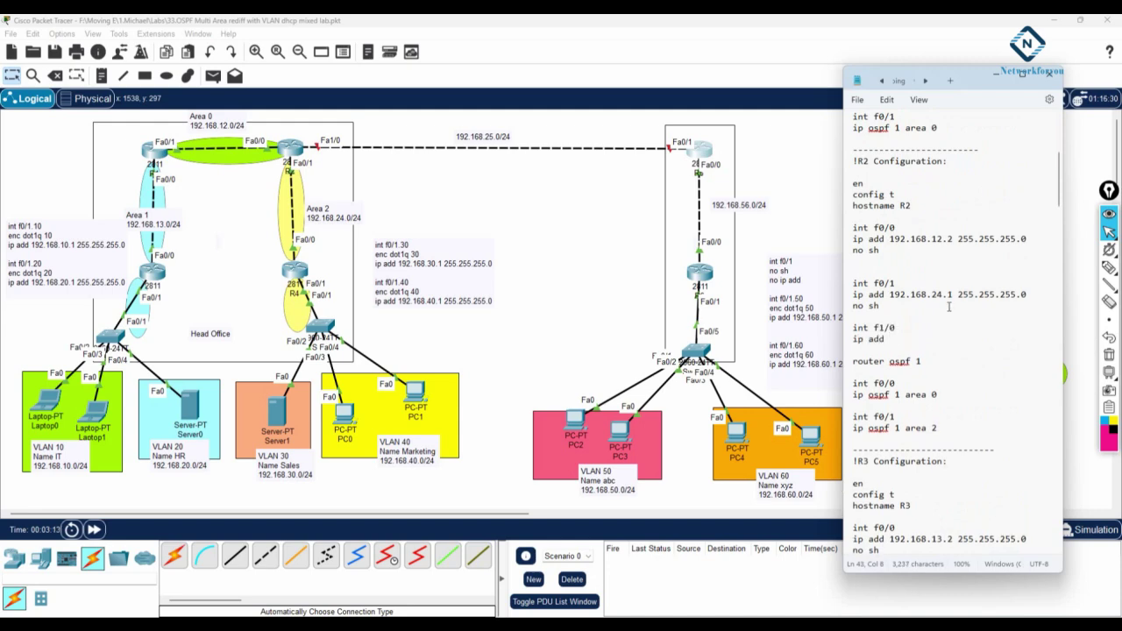
text(192.168.25.1 255.)
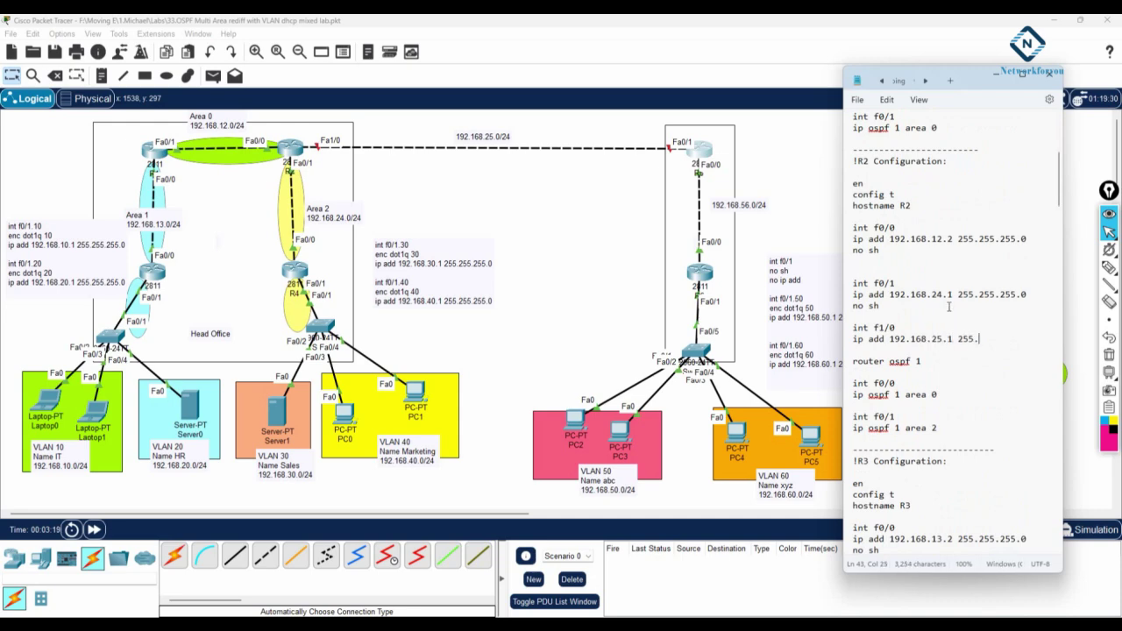
text(255.255.0)
key(Return)
text(no sh)
key(Return)
key(Return)
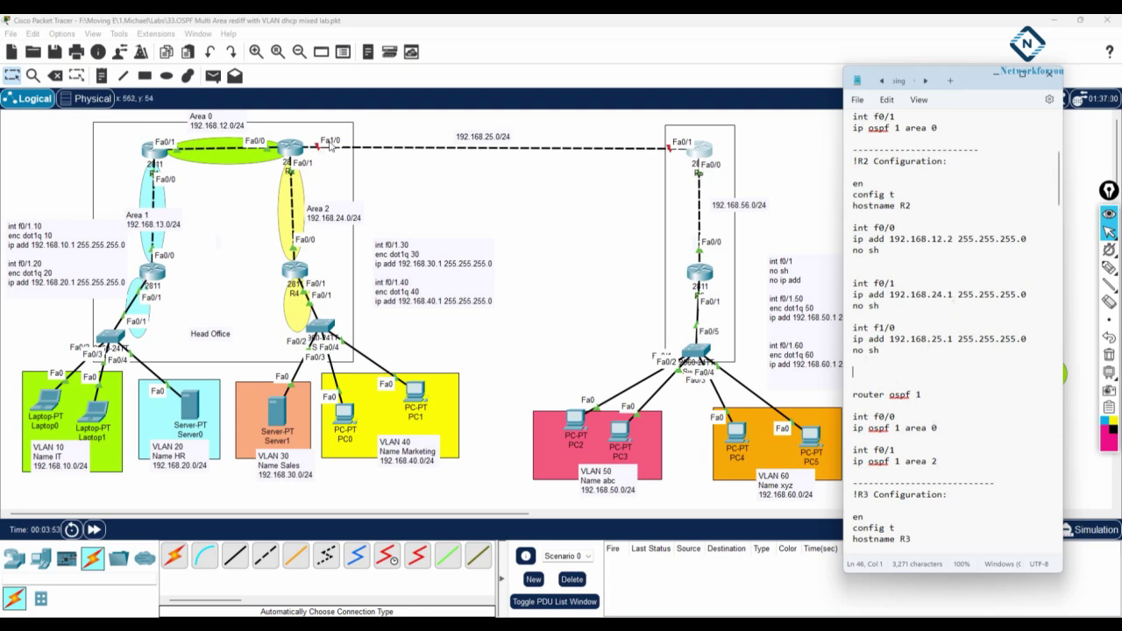
Step: Duplicate the f0/0 OSPF area 0 entry below area 2 and change it to int f1/0
drag(936, 429, 847, 422)
key(ctrl+c)
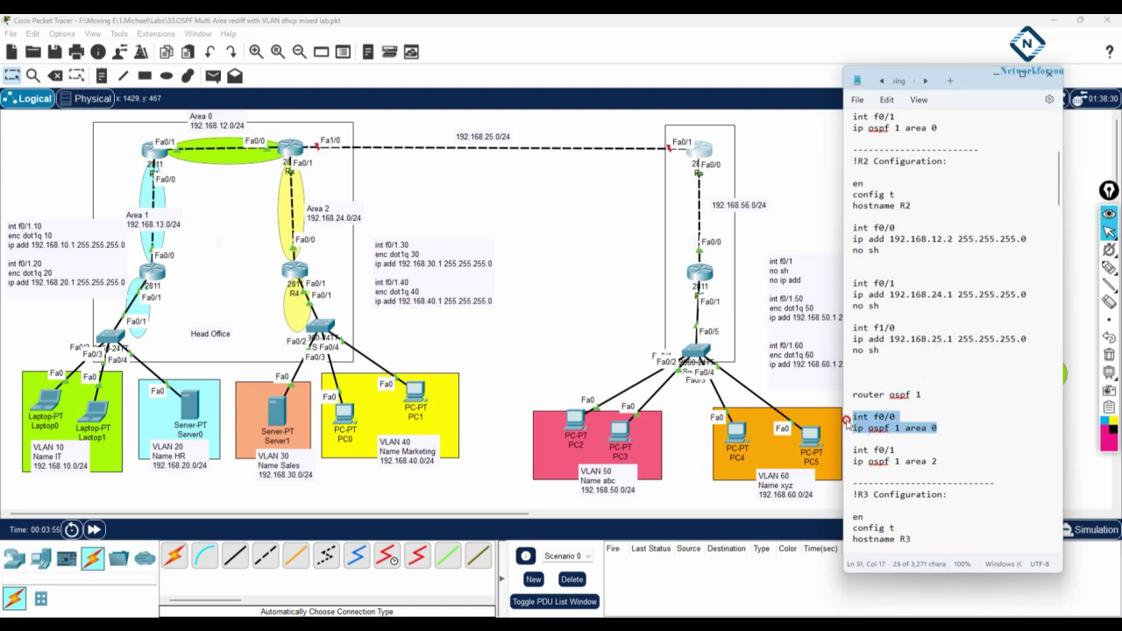
click(963, 460)
key(Return)
key(Return)
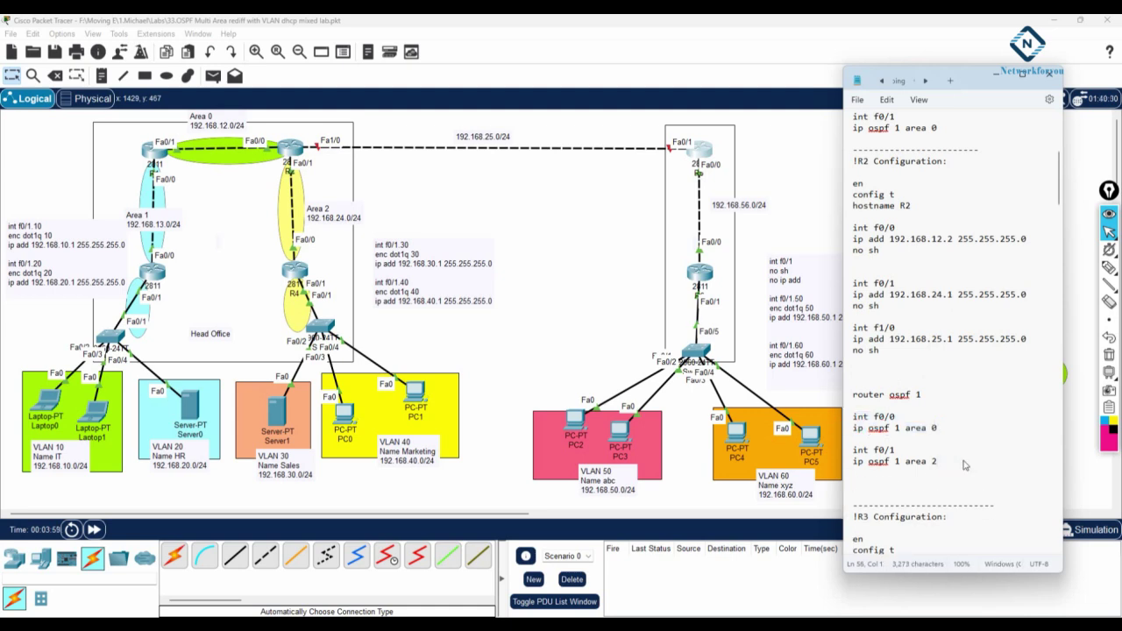
key(ctrl+v)
drag(895, 330, 844, 332)
key(ctrl+c)
drag(903, 483, 839, 486)
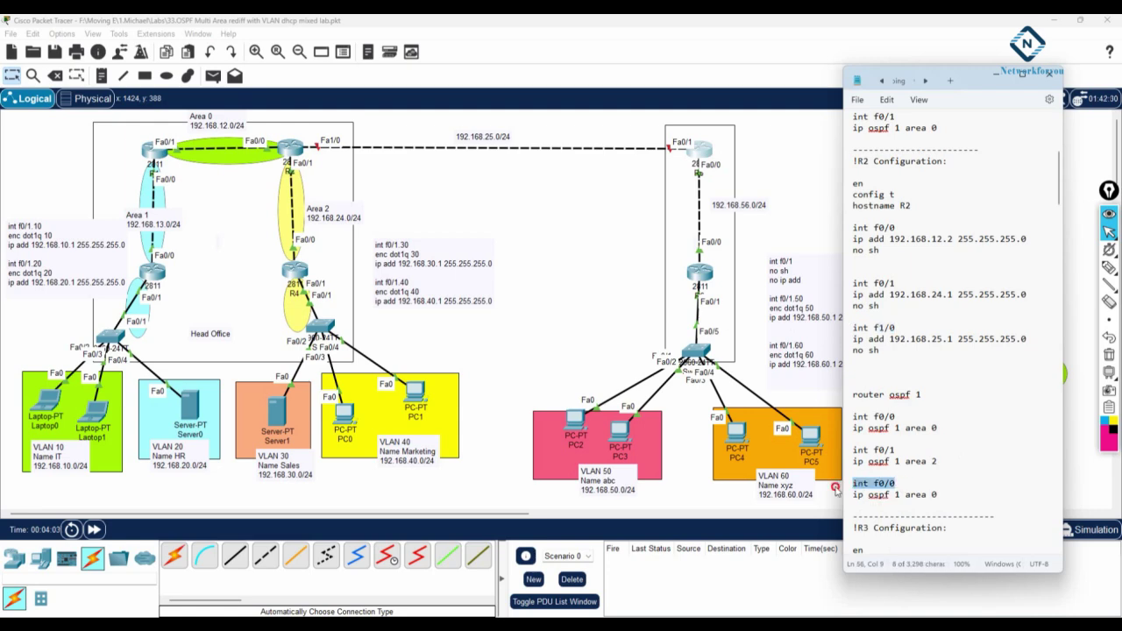
key(ctrl+v)
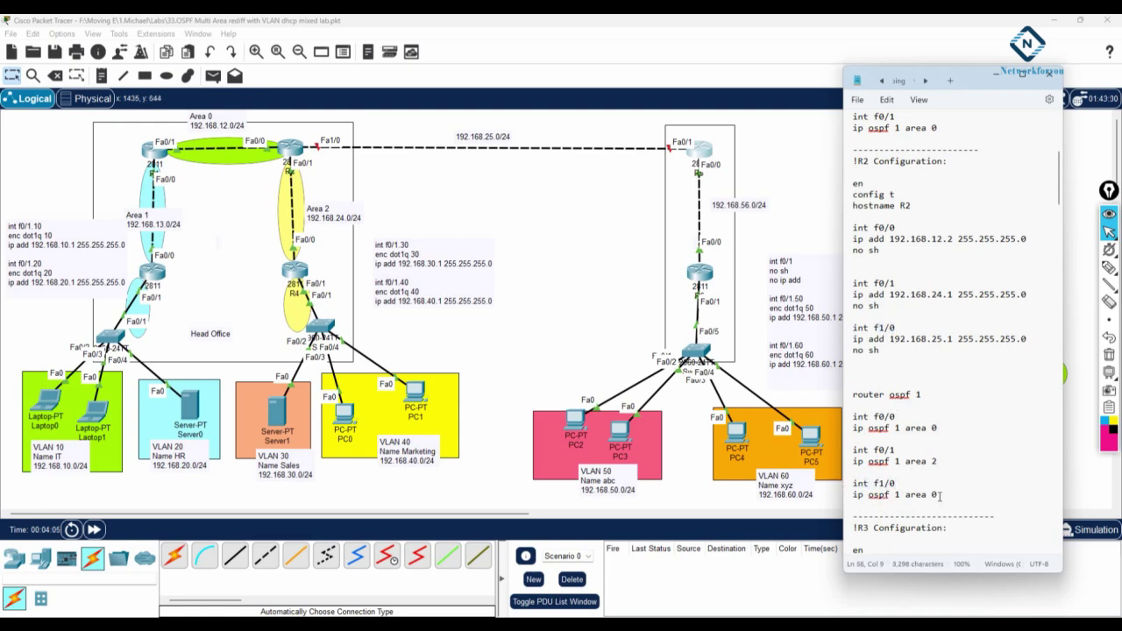
drag(941, 496, 925, 495)
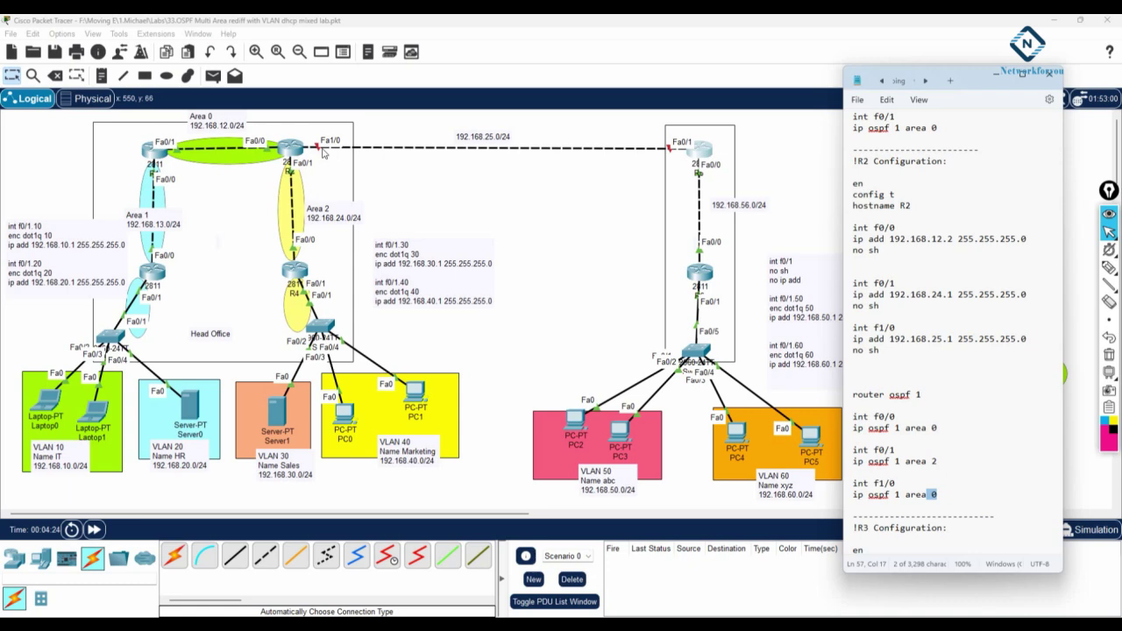
Step: Copy R2's new f1/0 interface commands
drag(890, 350, 846, 327)
right_click(878, 336)
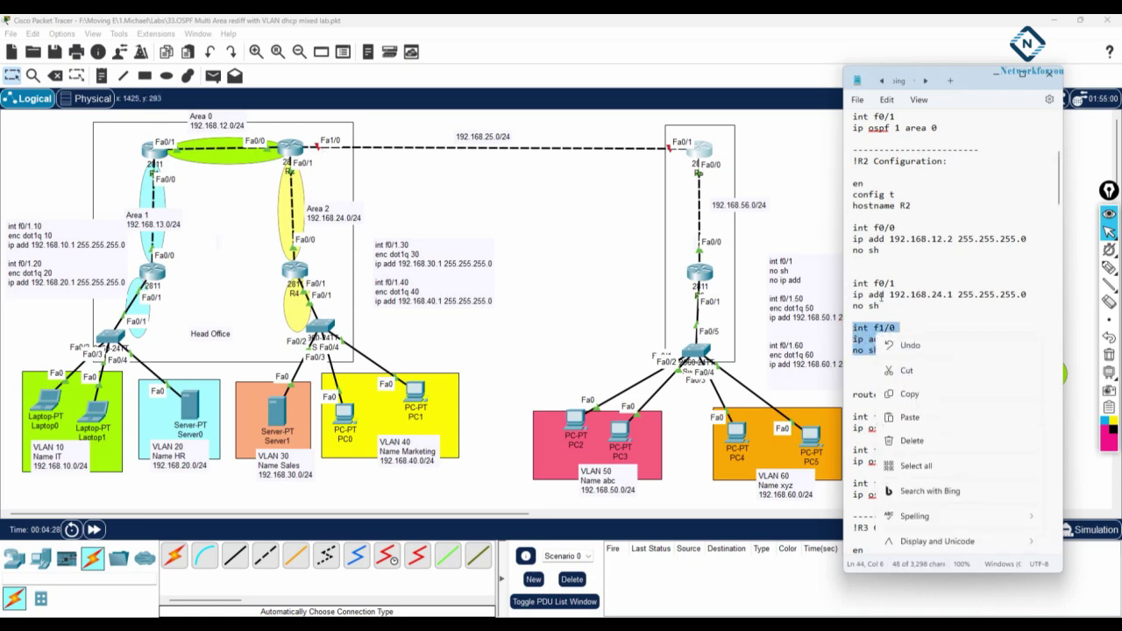
click(924, 399)
Step: In R2's CLI, enter config t and paste the f1/0 192.168.25.1 interface commands
click(294, 156)
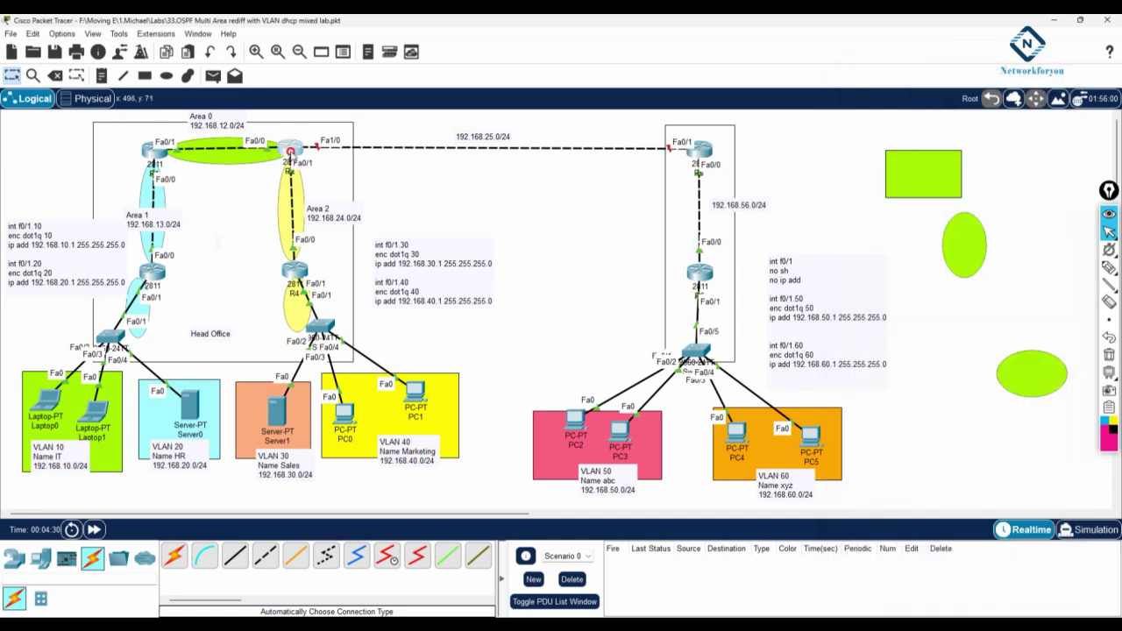
click(492, 171)
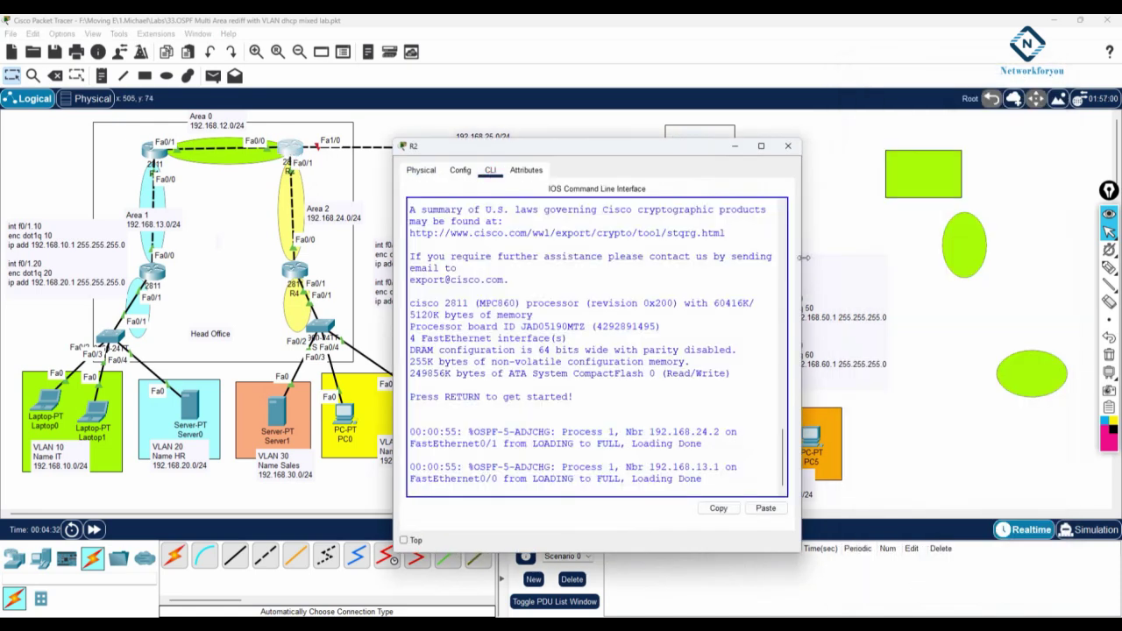
drag(802, 258, 978, 261)
key(Return)
key(Return)
key(Return)
key(Return)
key(Return)
key(Return)
key(Return)
key(Return)
key(Return)
key(Return)
key(Return)
key(Return)
key(Return)
key(Return)
key(Return)
key(Return)
key(Return)
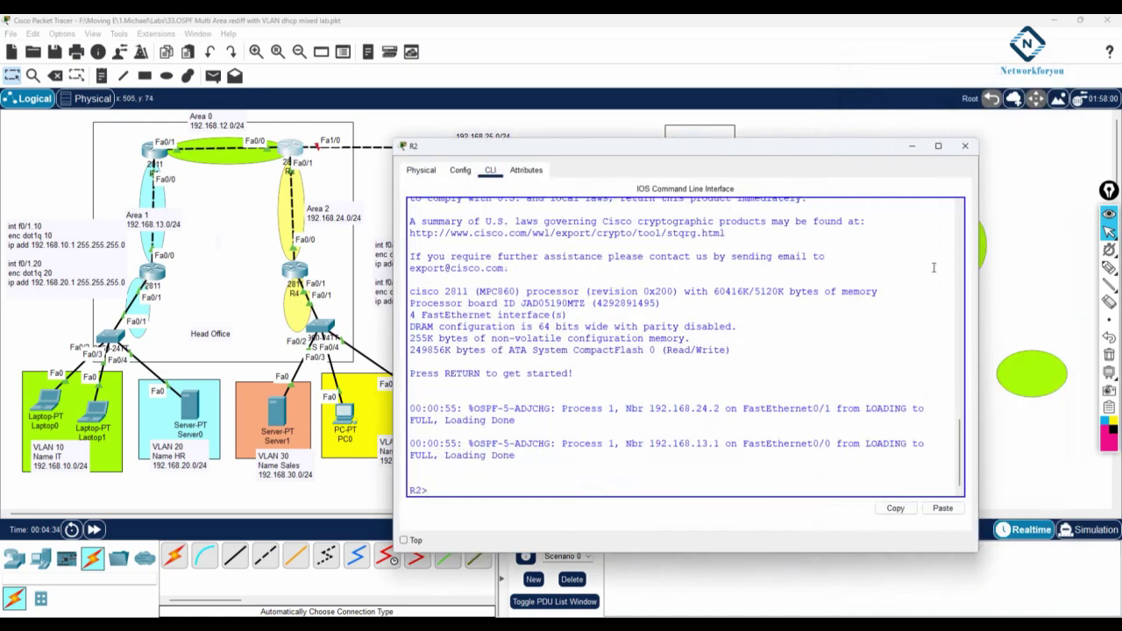
text(en)
key(Return)
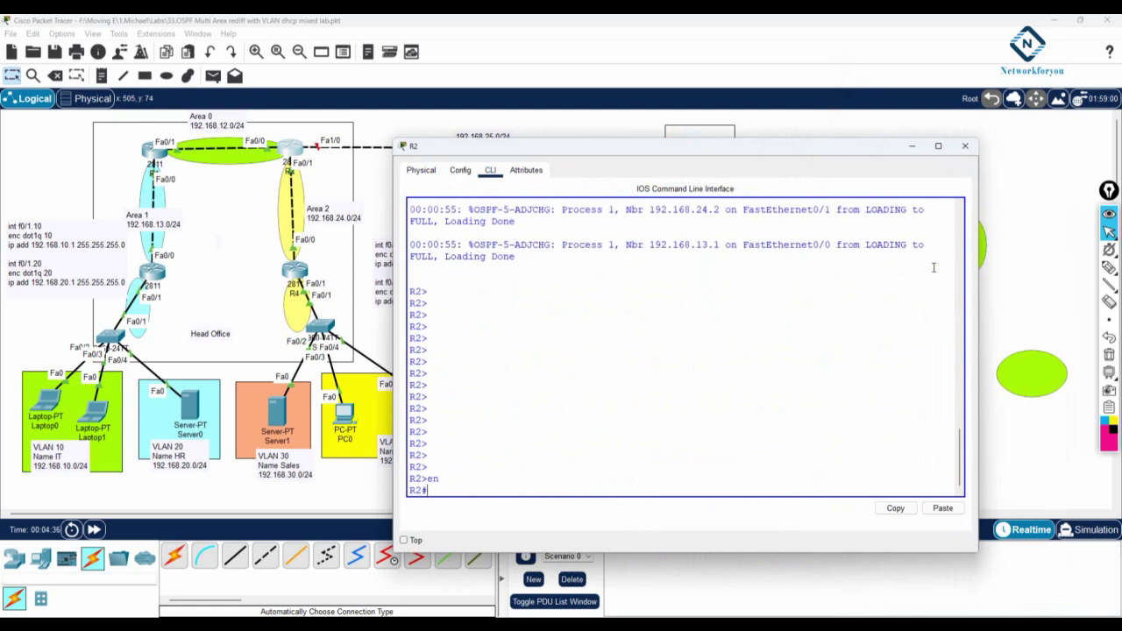
text(config t)
key(Return)
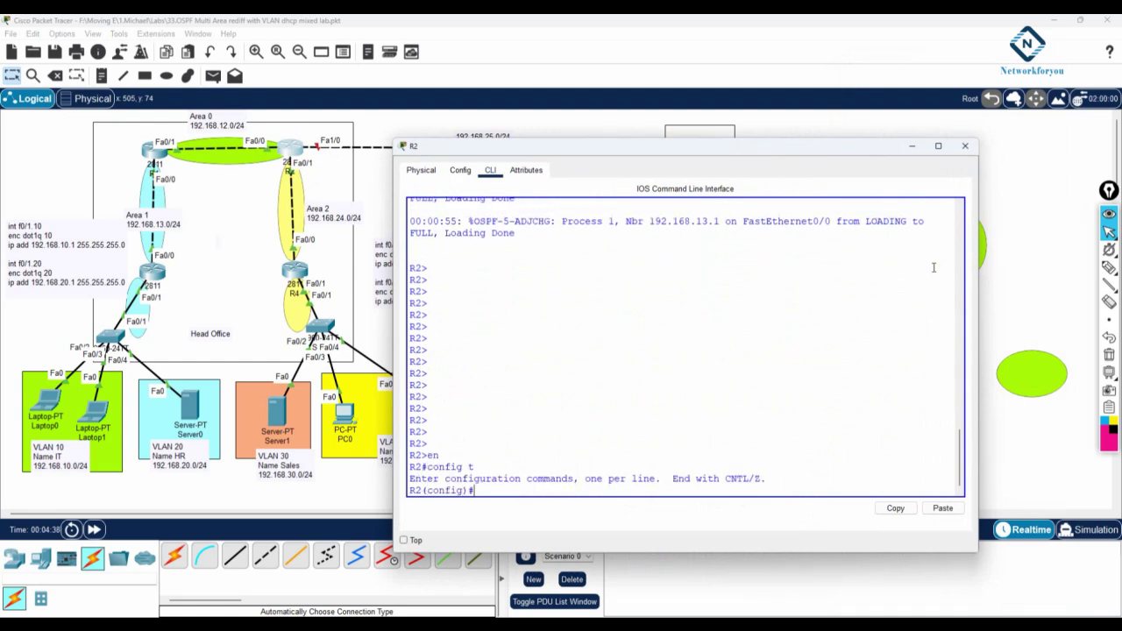
right_click(932, 268)
click(944, 289)
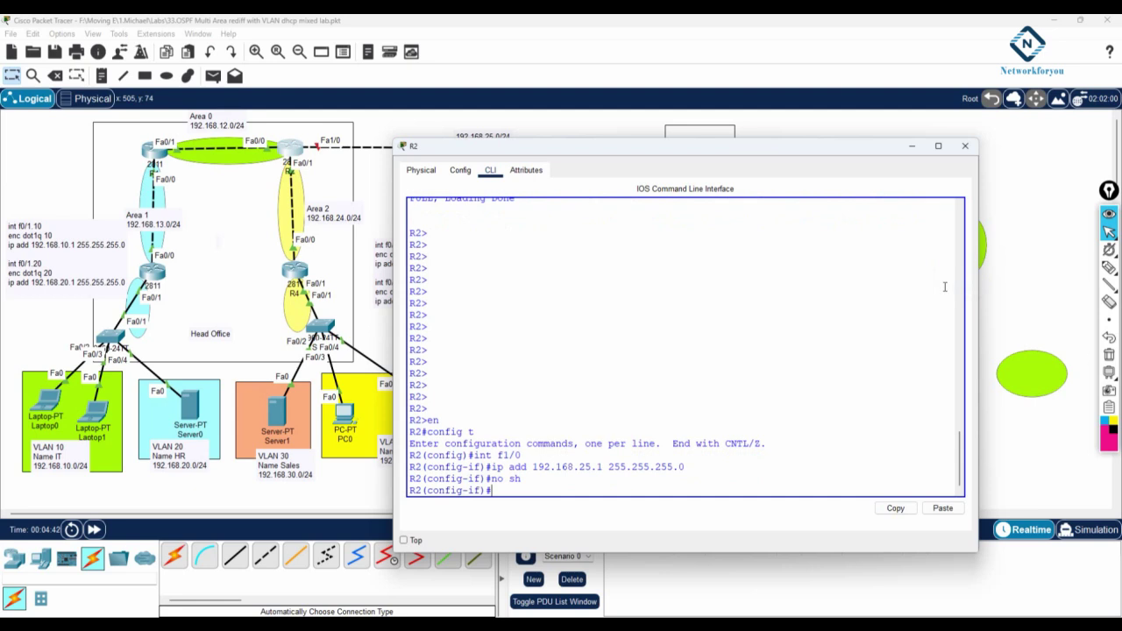
Step: Paste the f1/0 ip ospf 1 area 0 commands into R2 and save with do wr
key(alt+Tab)
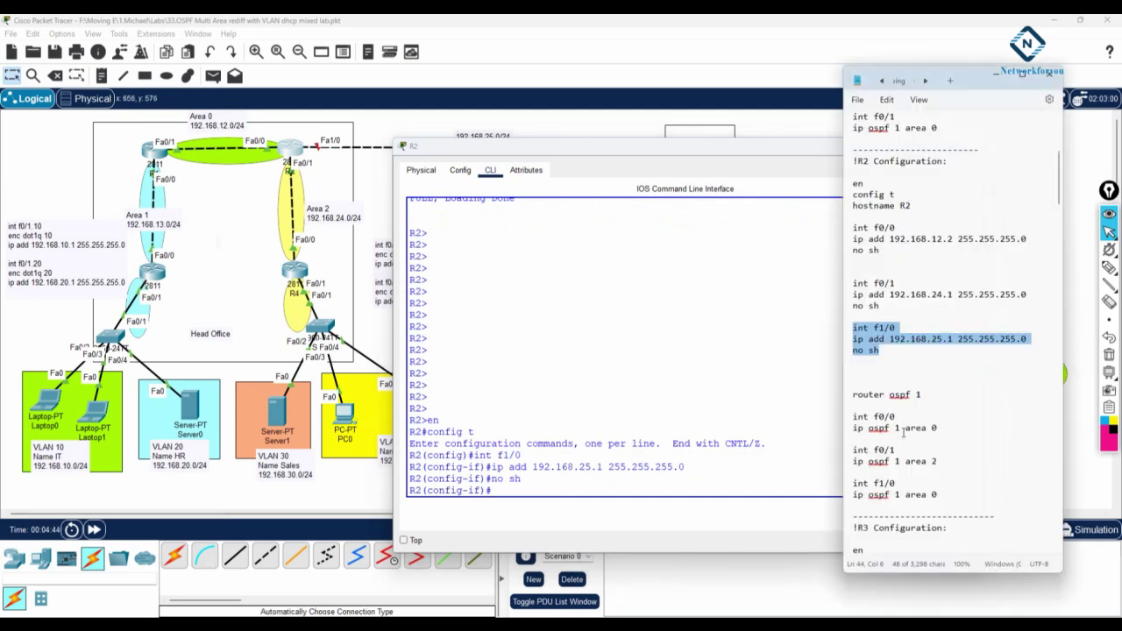
scroll(926, 475, down, 1)
drag(936, 462, 843, 458)
click(837, 458)
right_click(607, 446)
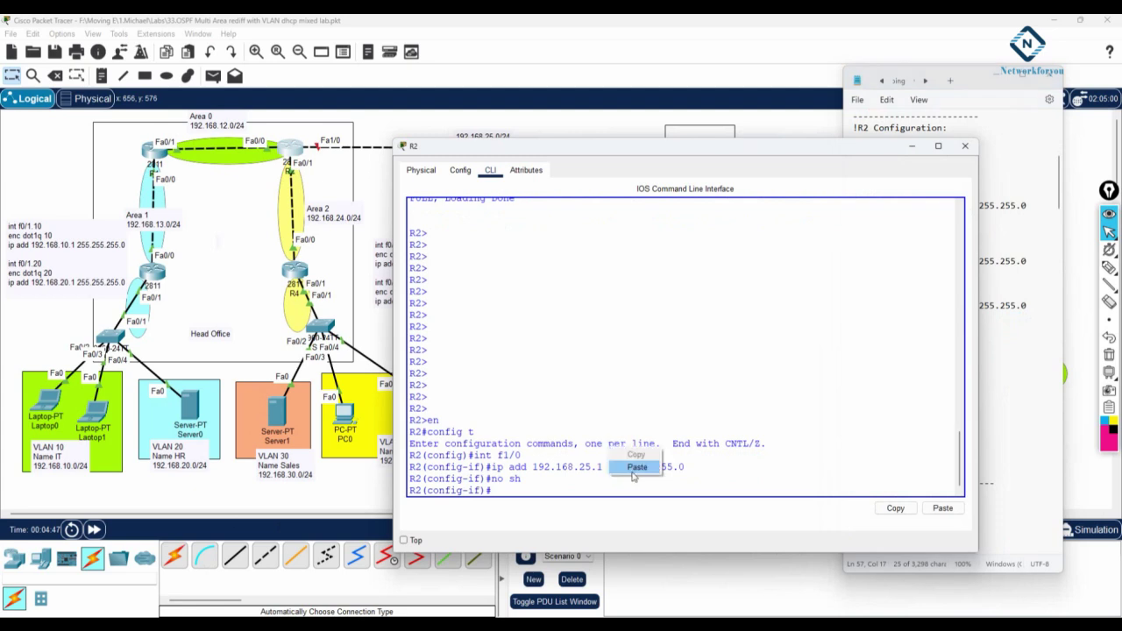
click(632, 472)
key(Return)
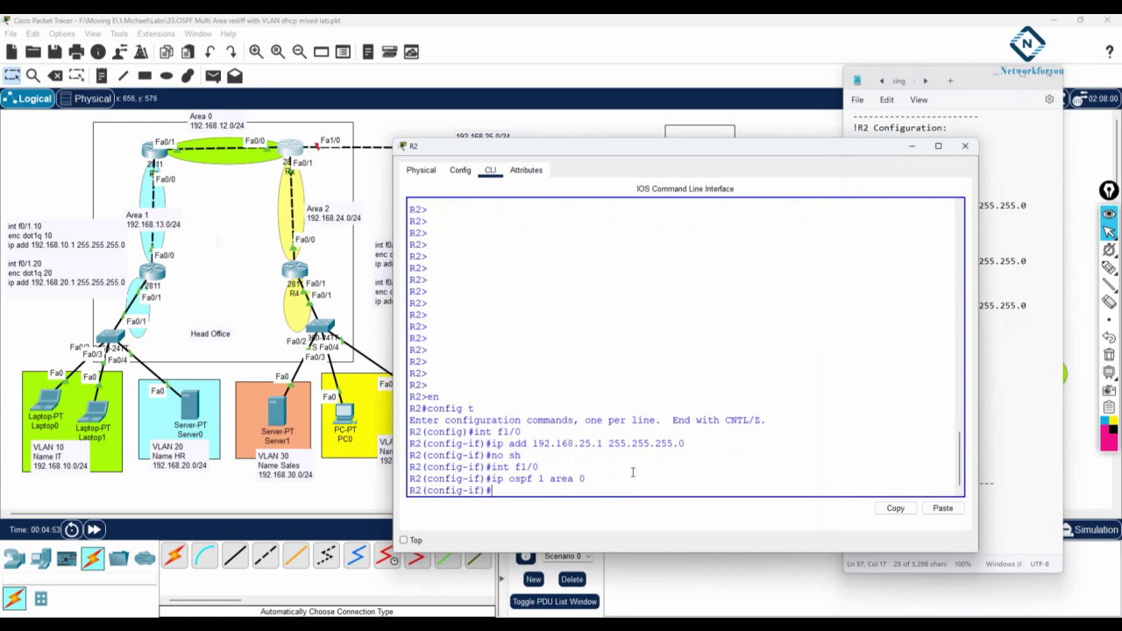
text(do wr)
key(Return)
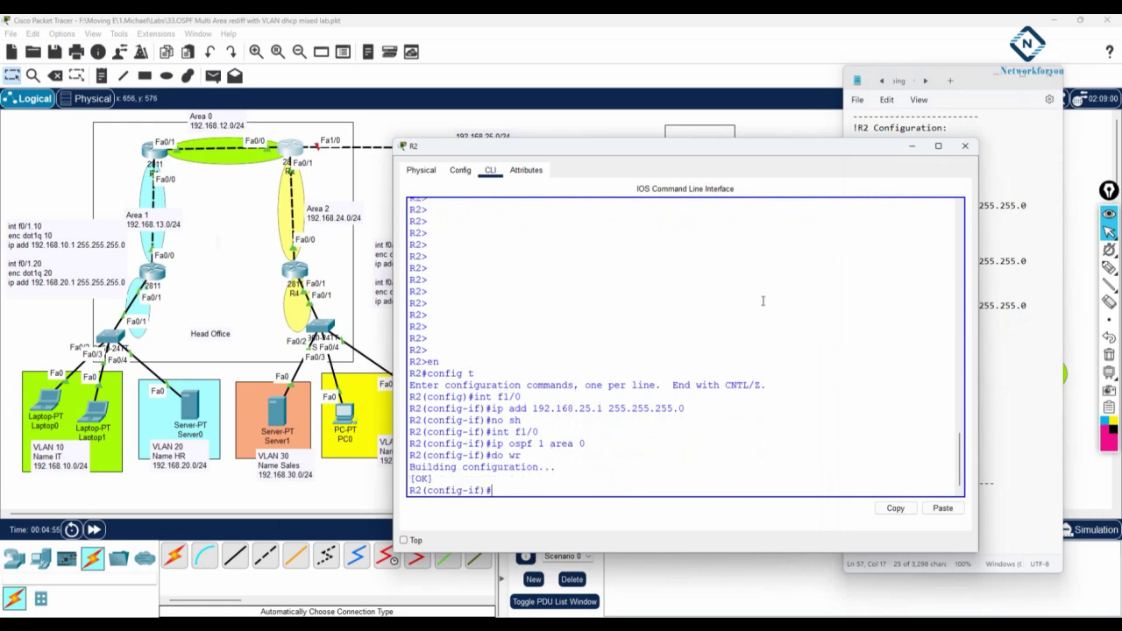
click(911, 147)
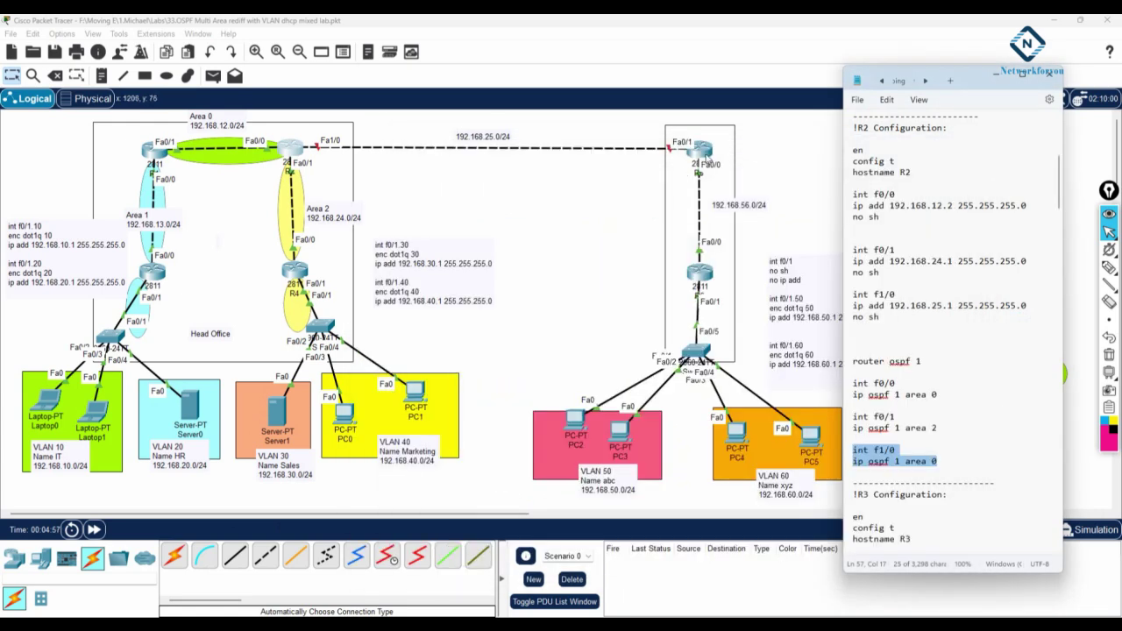
Step: Scroll to R5's section and add blank lines below its RIP network line
scroll(927, 306, down, 11)
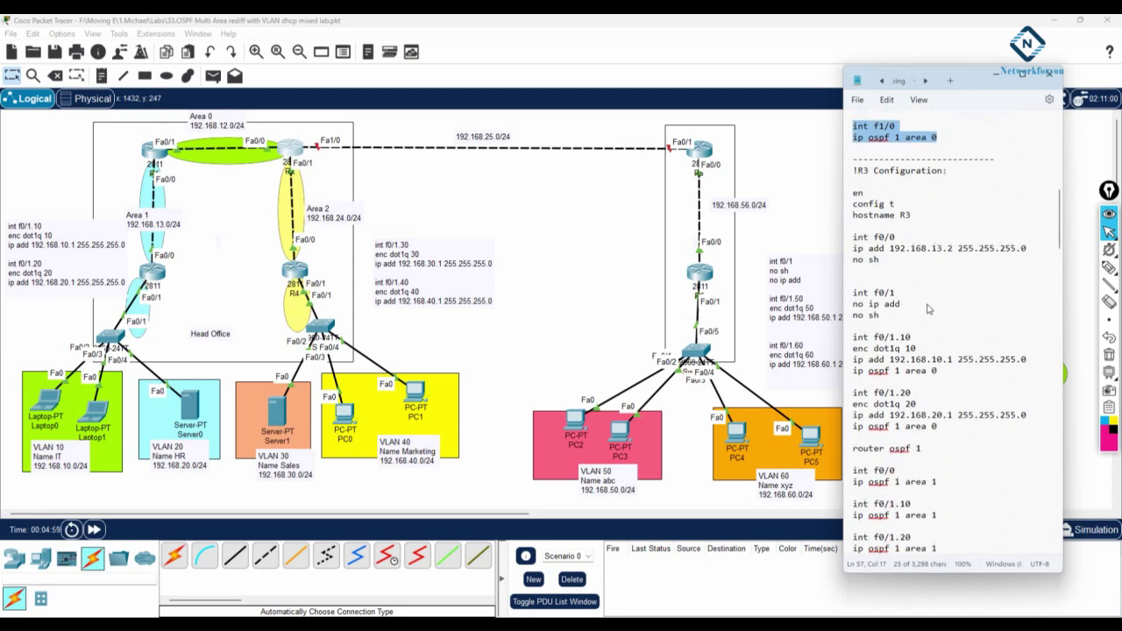
scroll(927, 306, down, 1)
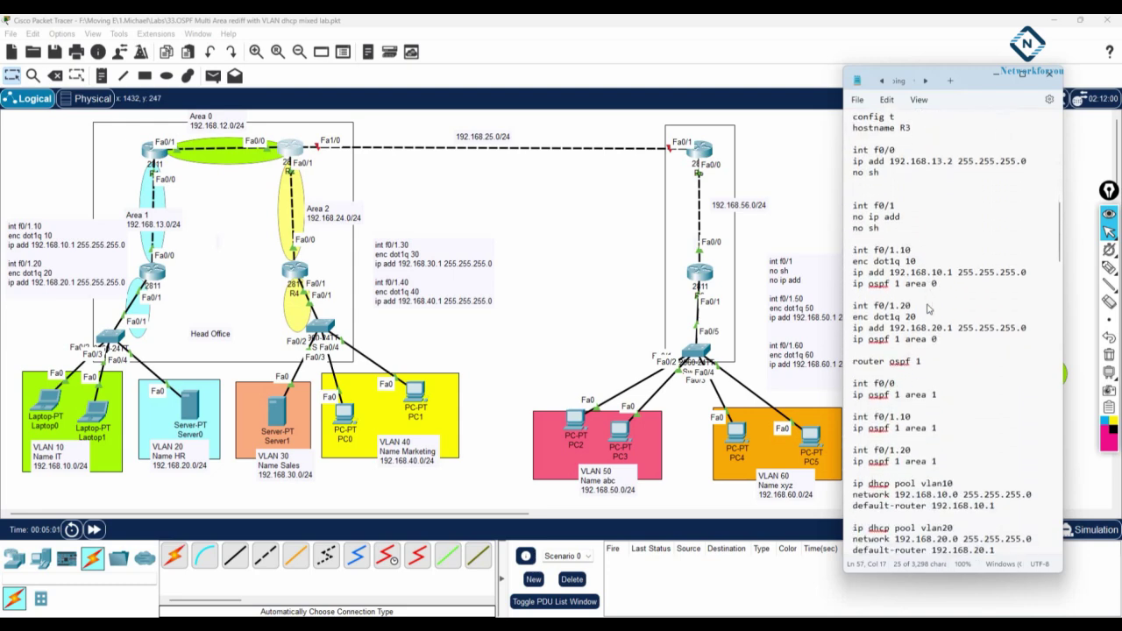
scroll(927, 307, up, 1)
scroll(927, 304, down, 20)
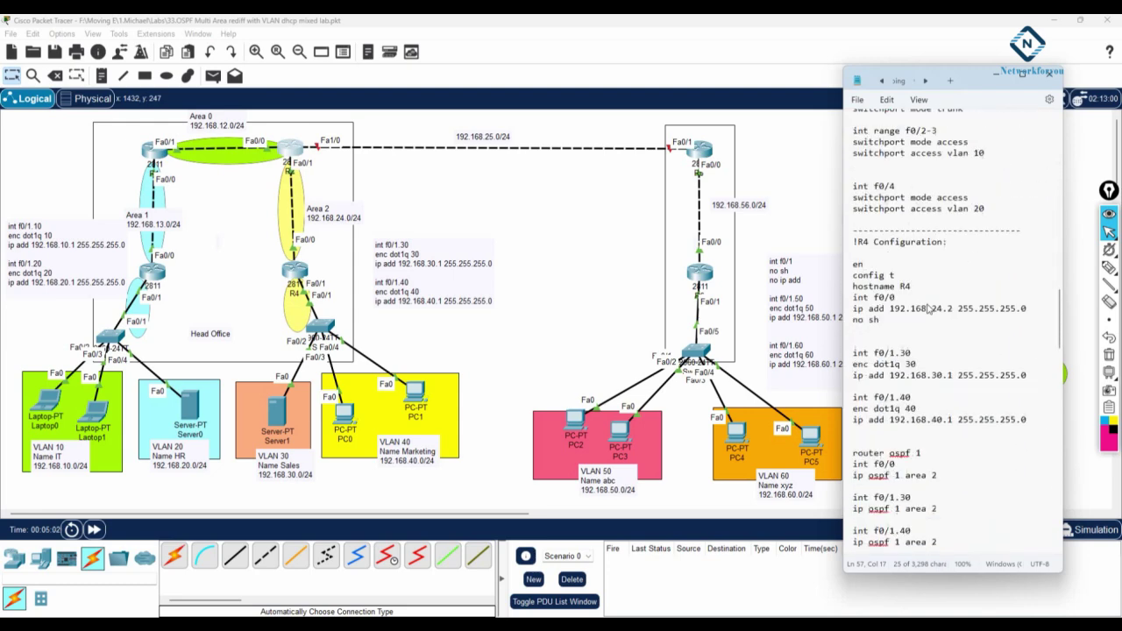
scroll(927, 304, down, 13)
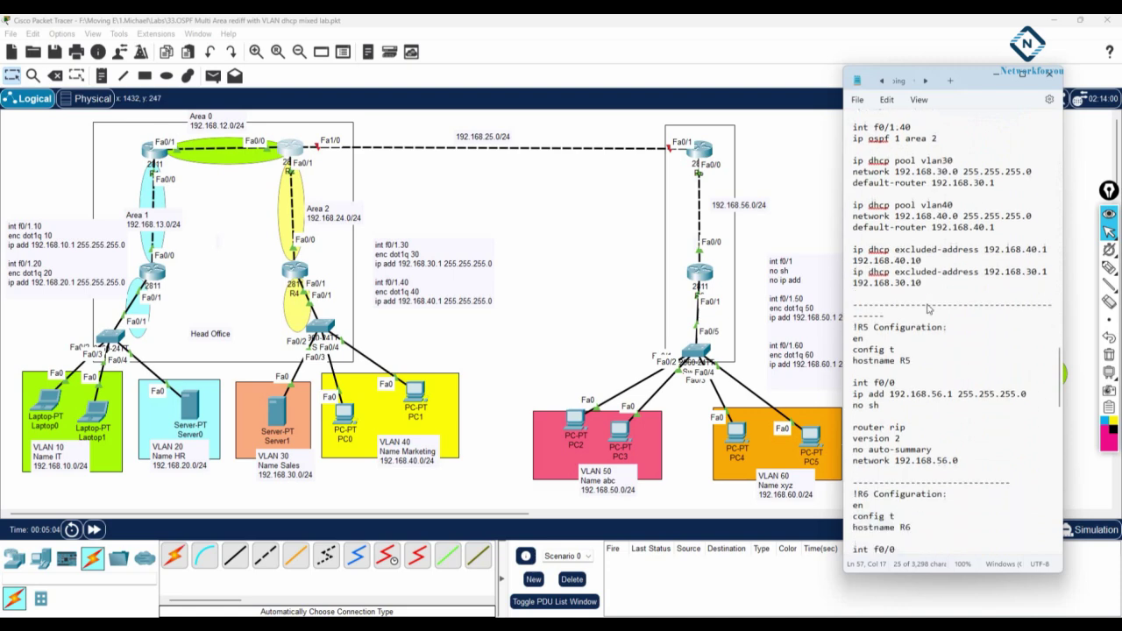
scroll(929, 309, down, 4)
scroll(929, 308, up, 2)
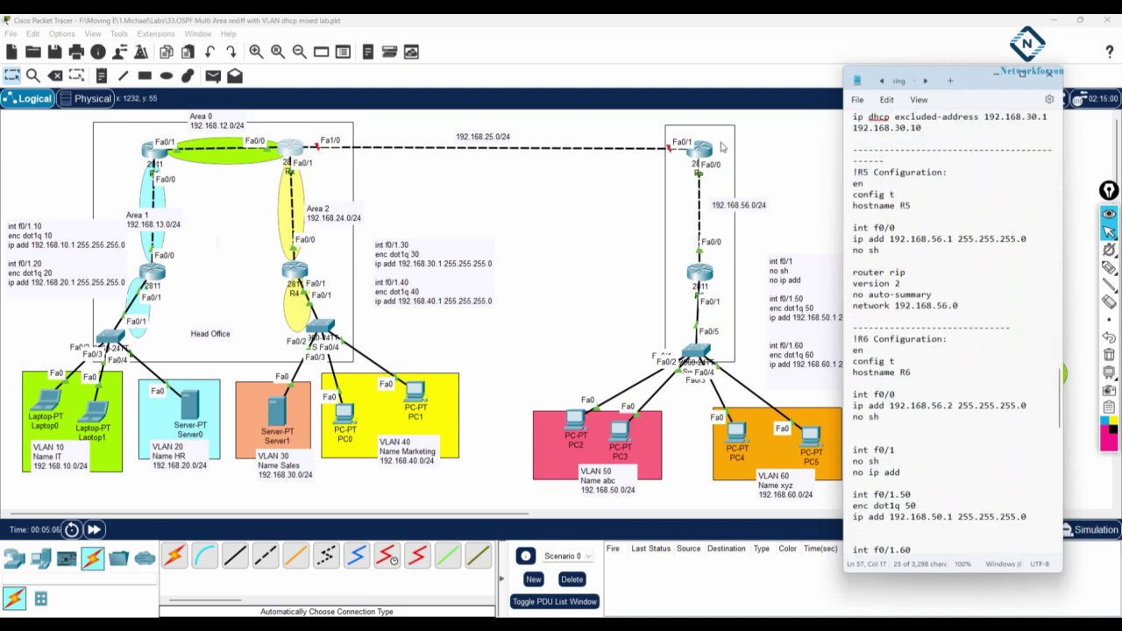
click(964, 304)
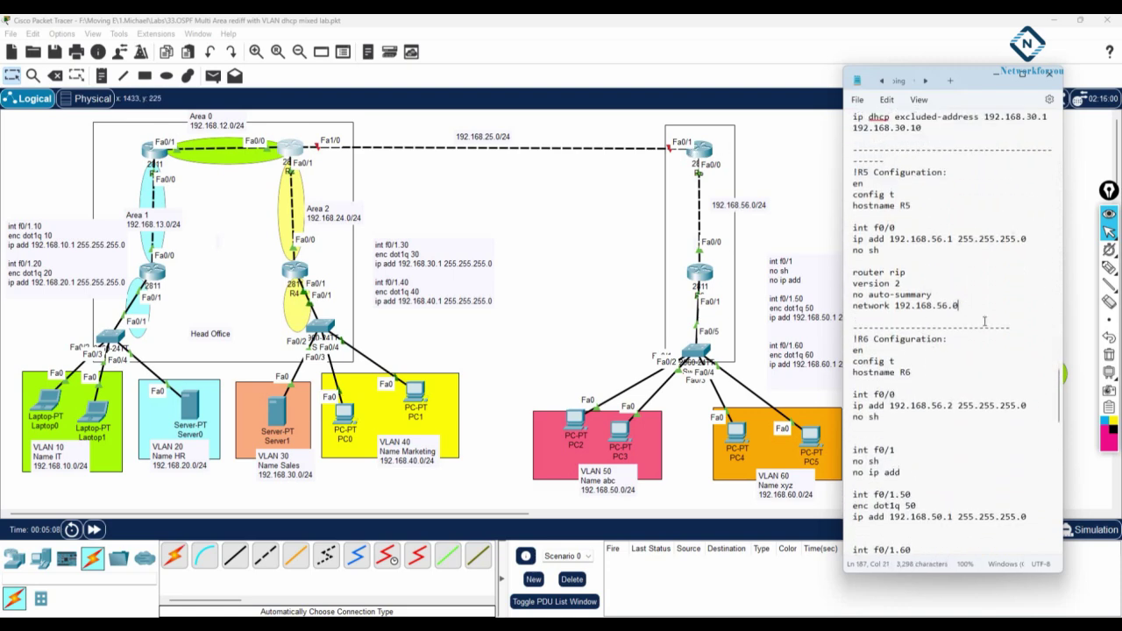
key(Return)
key(Return)
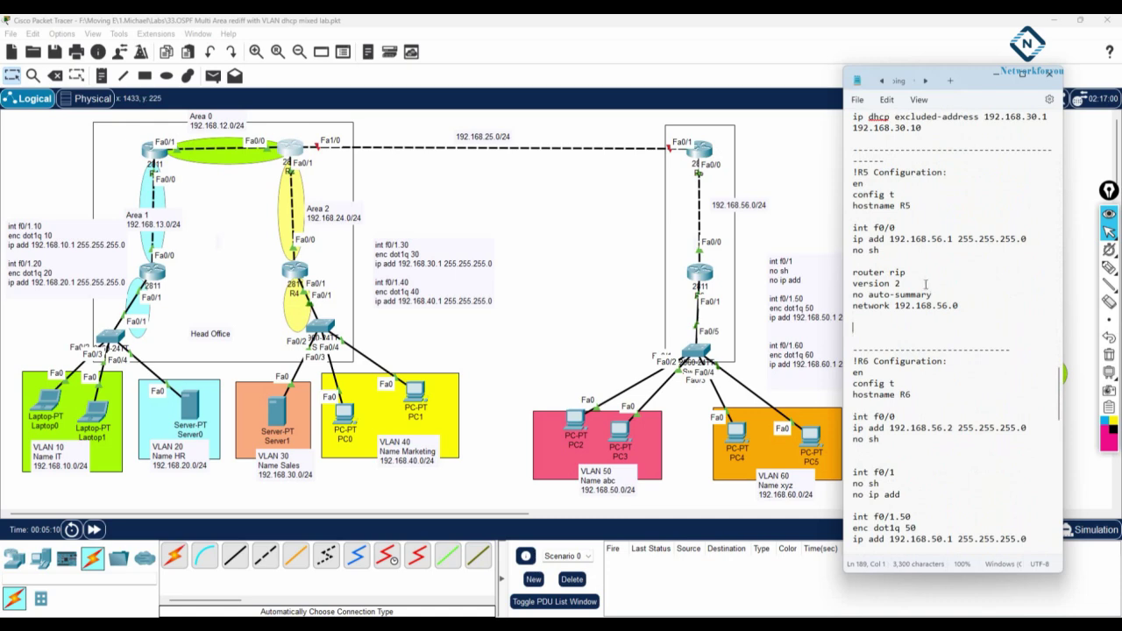
Step: Copy R5's int f0/0 block and paste a duplicate right below it
click(900, 252)
key(Return)
key(Return)
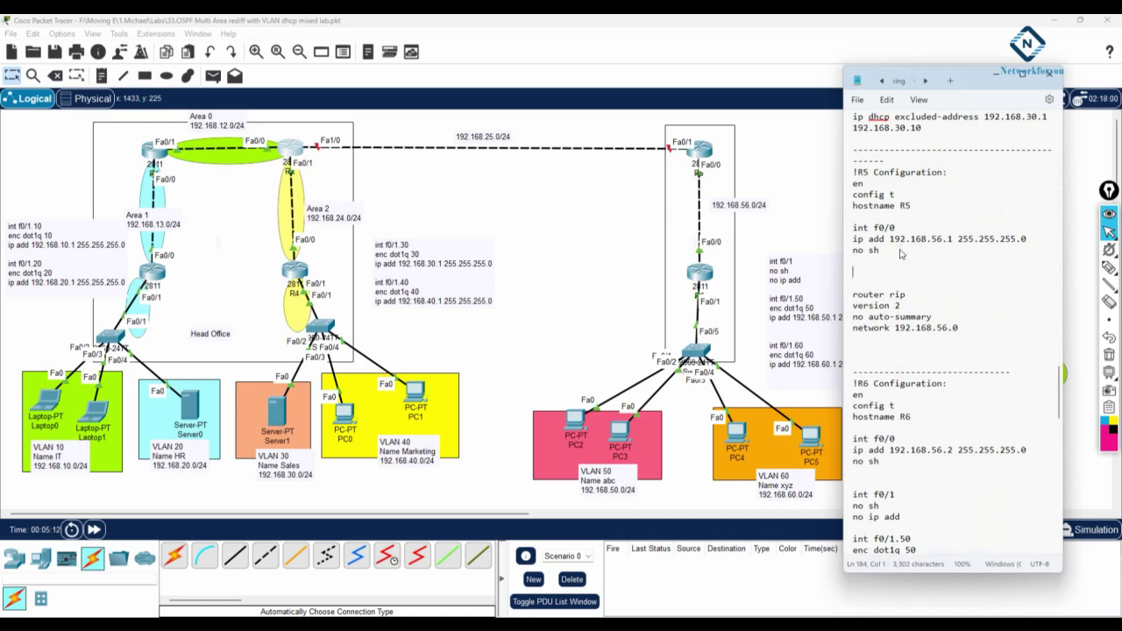
drag(889, 250, 840, 235)
key(ctrl+c)
click(861, 270)
key(ctrl+v)
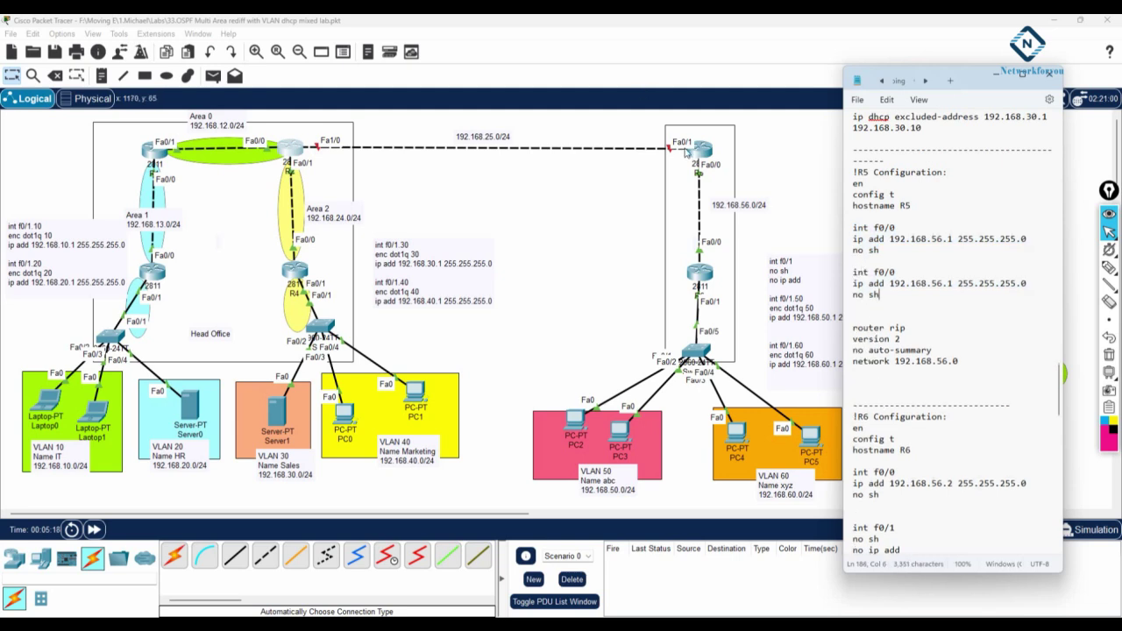
Step: Change the duplicate to int f0/1 with address 192.168.25.2 255.255.255.0
double_click(892, 272)
text(1)
double_click(937, 283)
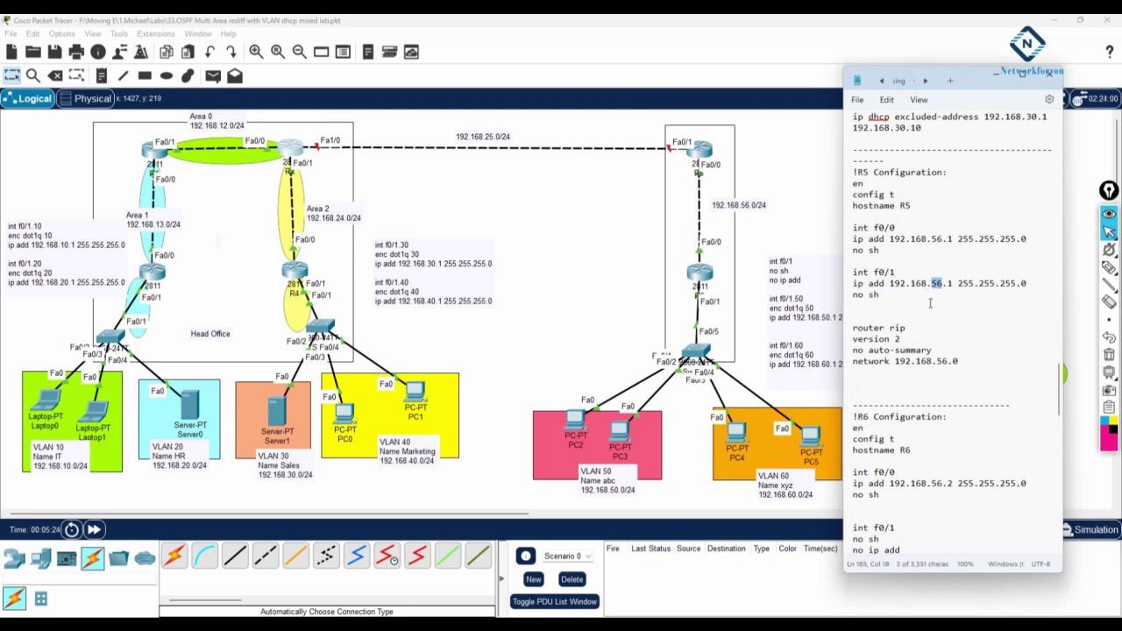
text(25)
double_click(951, 283)
text(2)
Step: Add router ospf 1, int f0/1 and ip ospf 1 area 0, then select those lines
click(886, 310)
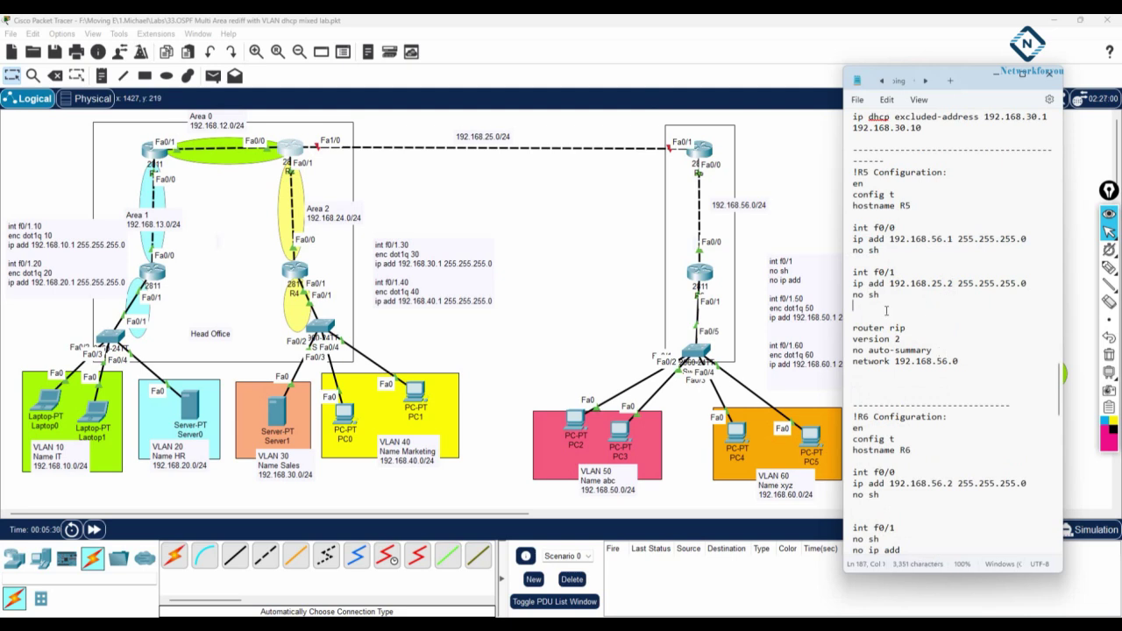
key(Return)
text(r)
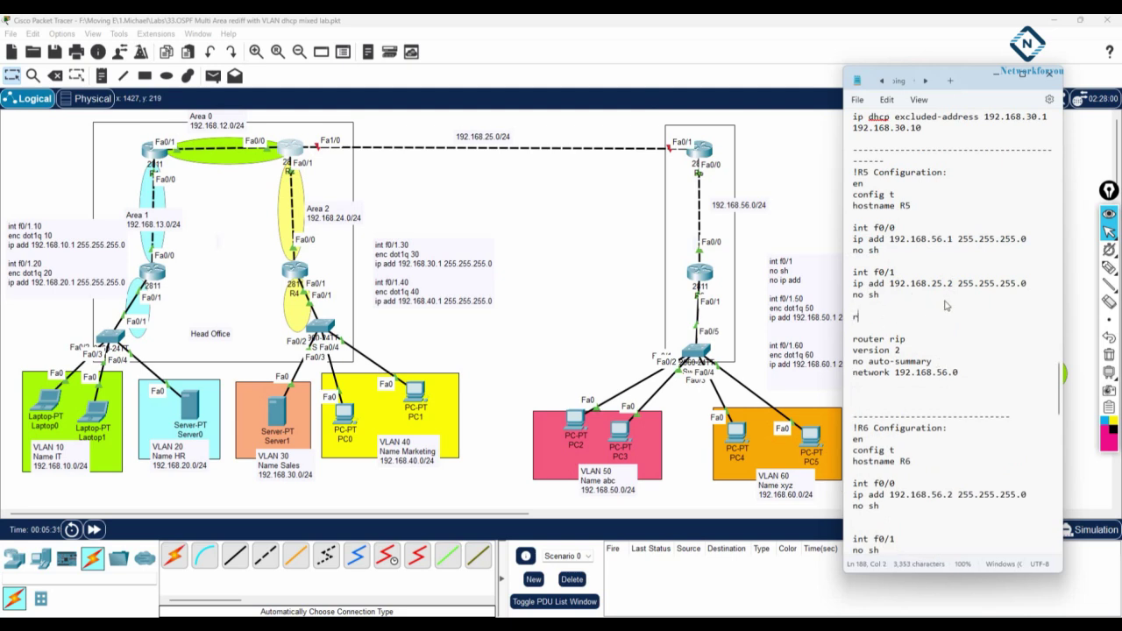
text(outer ospf 1)
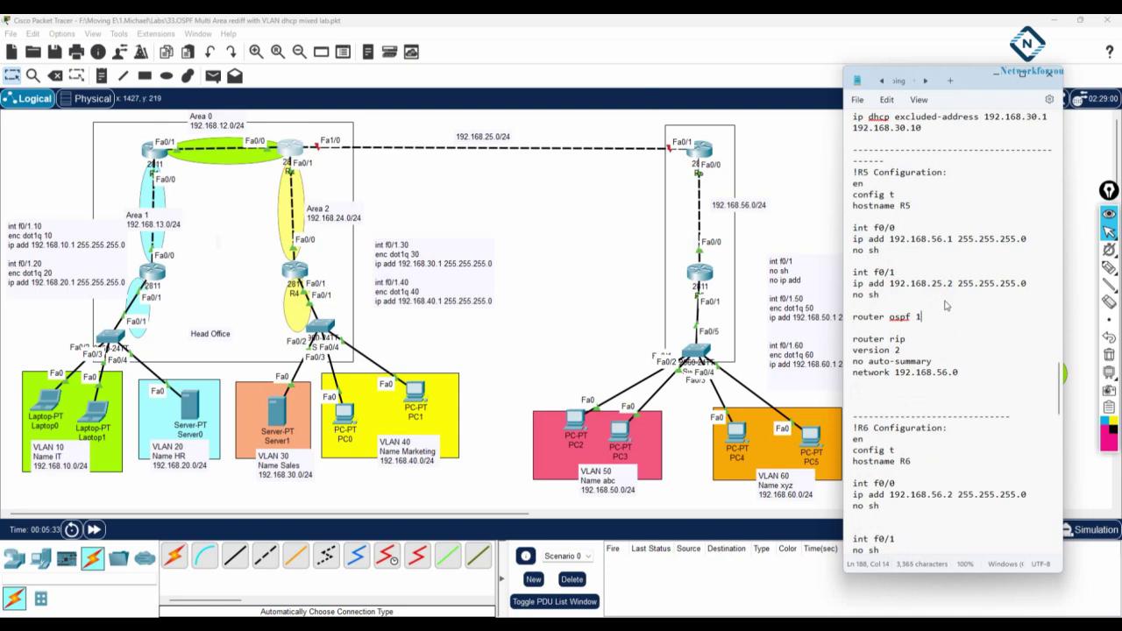
key(Return)
key(Return)
text(int )
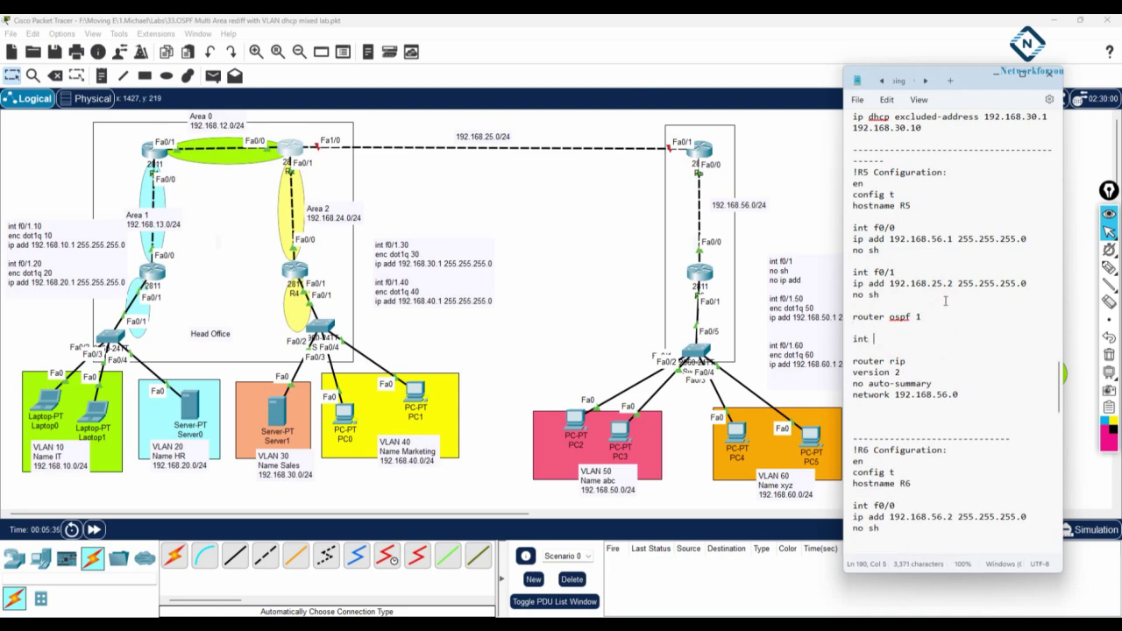
text(f0/1)
key(Return)
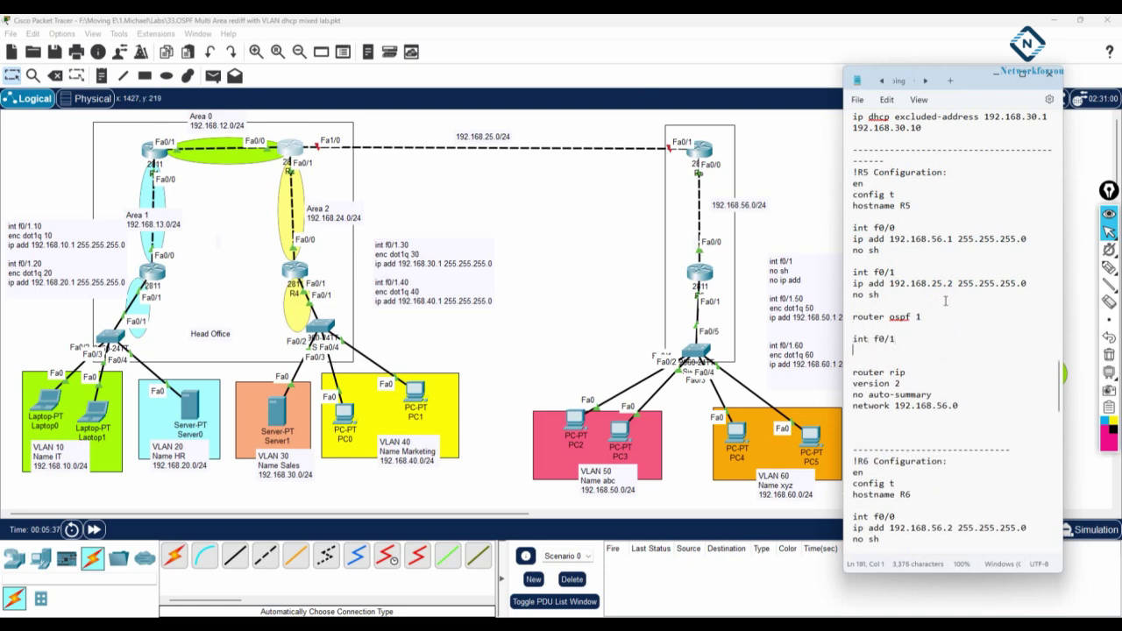
text(ip ospf 1 area 0)
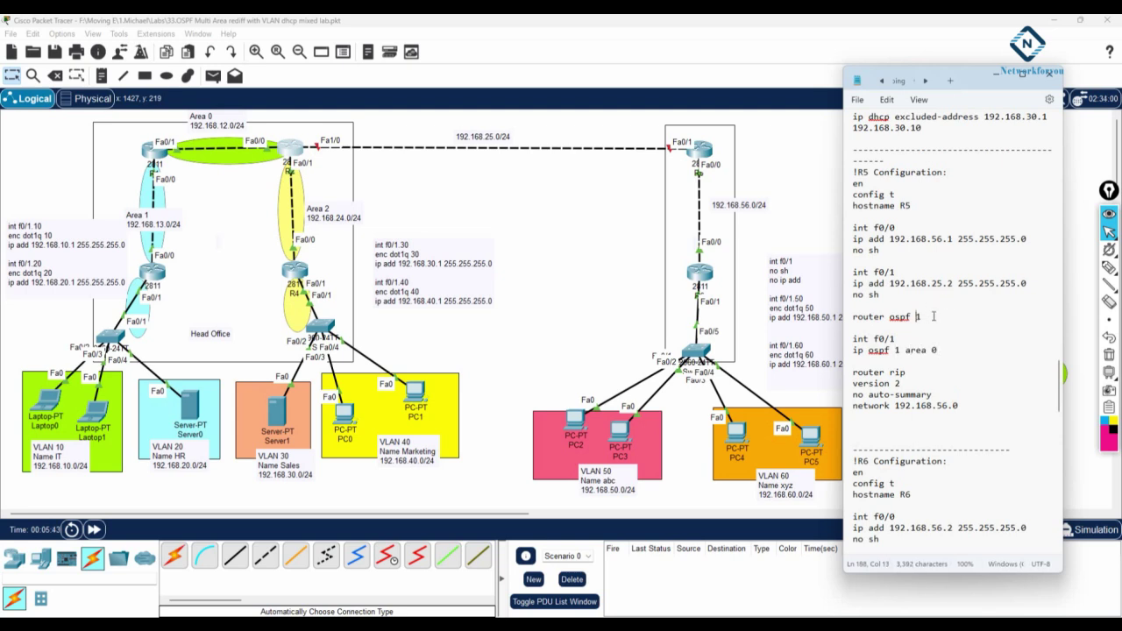
drag(922, 316, 841, 273)
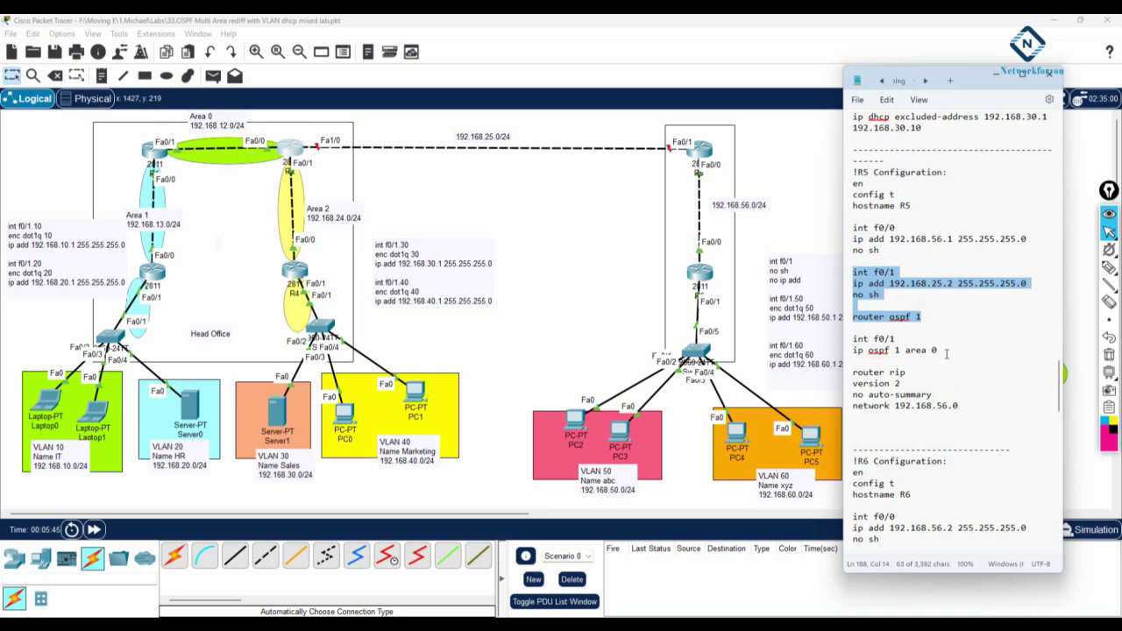
drag(947, 354, 847, 270)
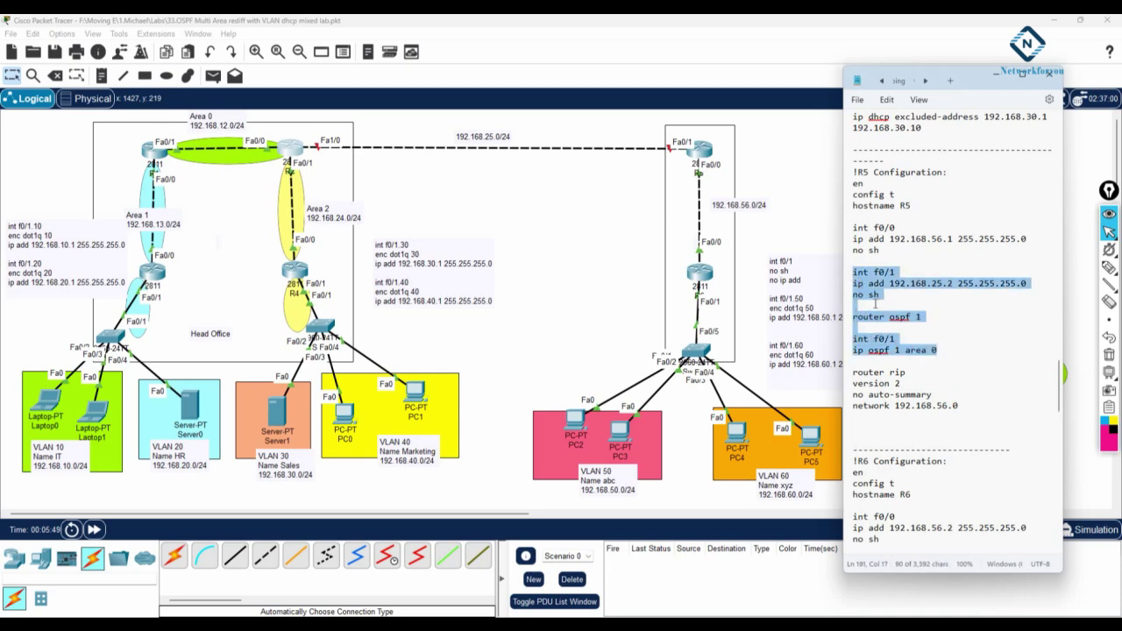
Step: Open R5's CLI and enter global configuration mode with en and config t
click(701, 153)
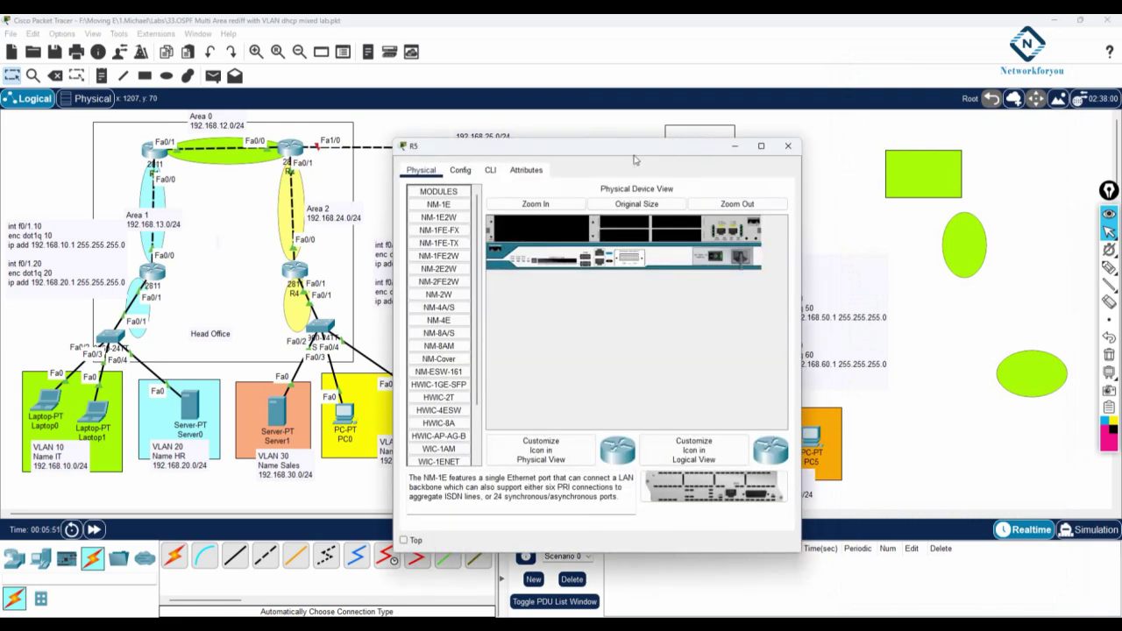
click(490, 170)
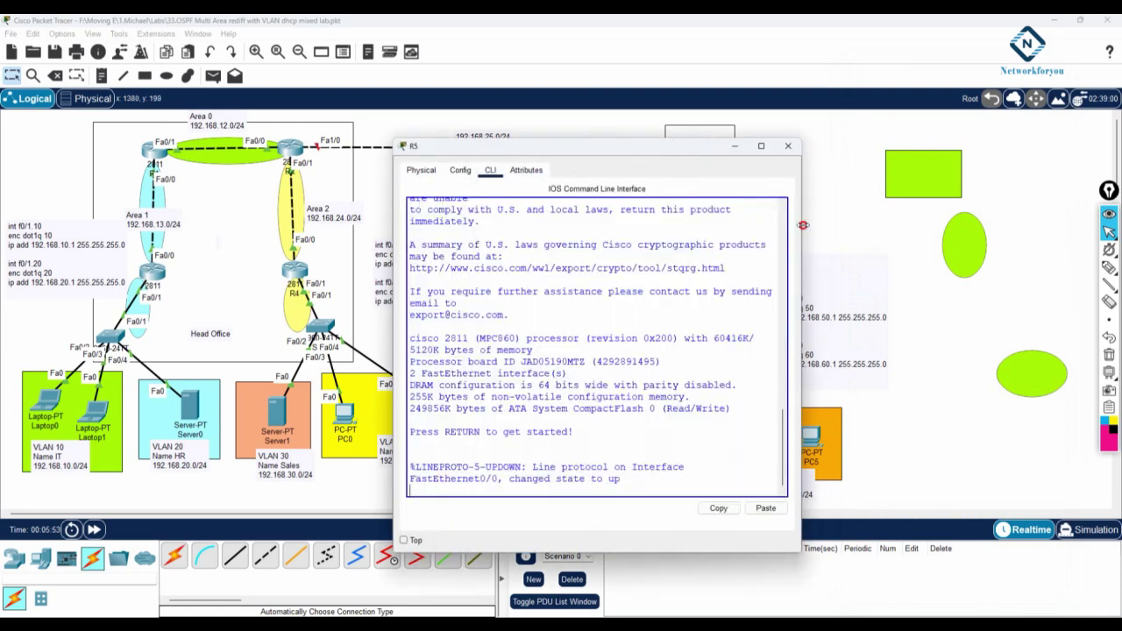
drag(803, 225, 974, 225)
drag(806, 149, 806, 68)
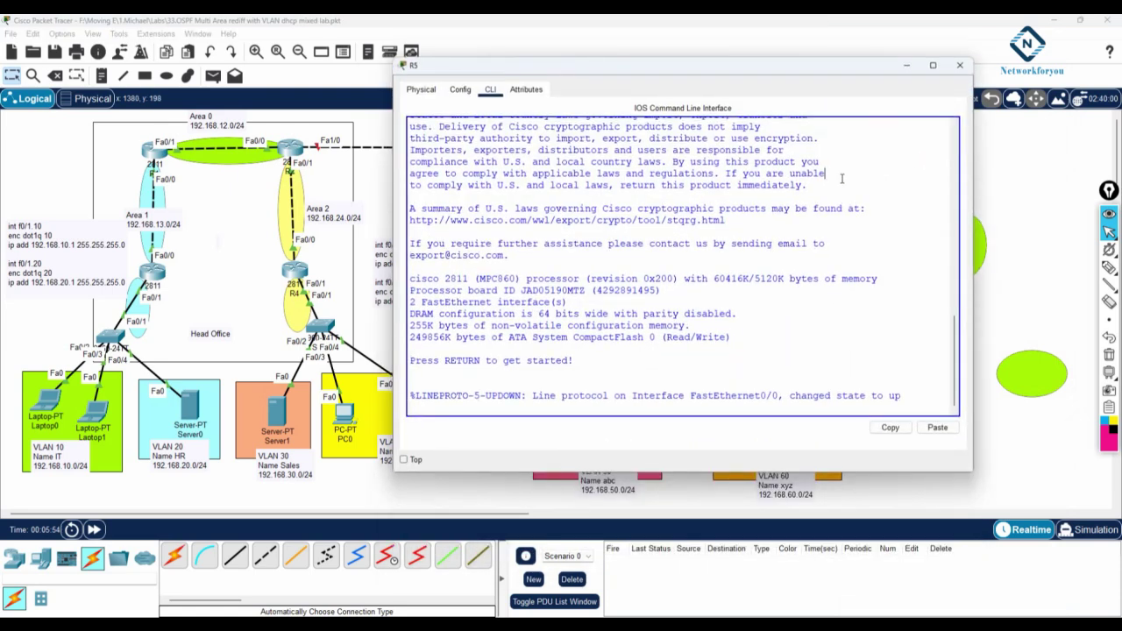
key(Return)
key(Return)
text(en)
key(Return)
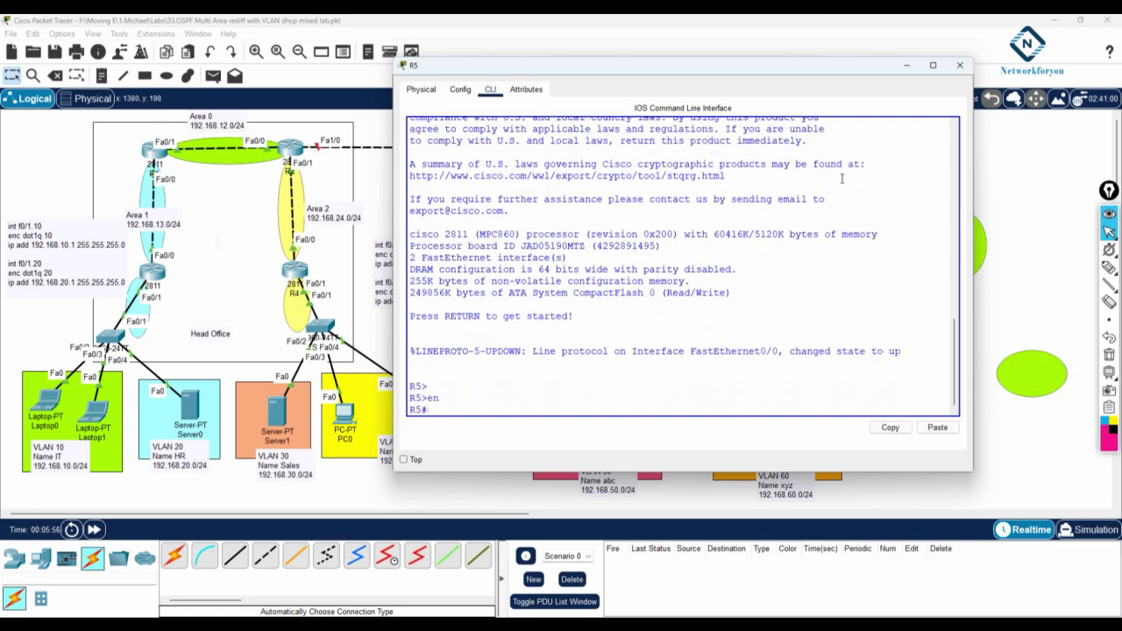
text(config t)
key(Return)
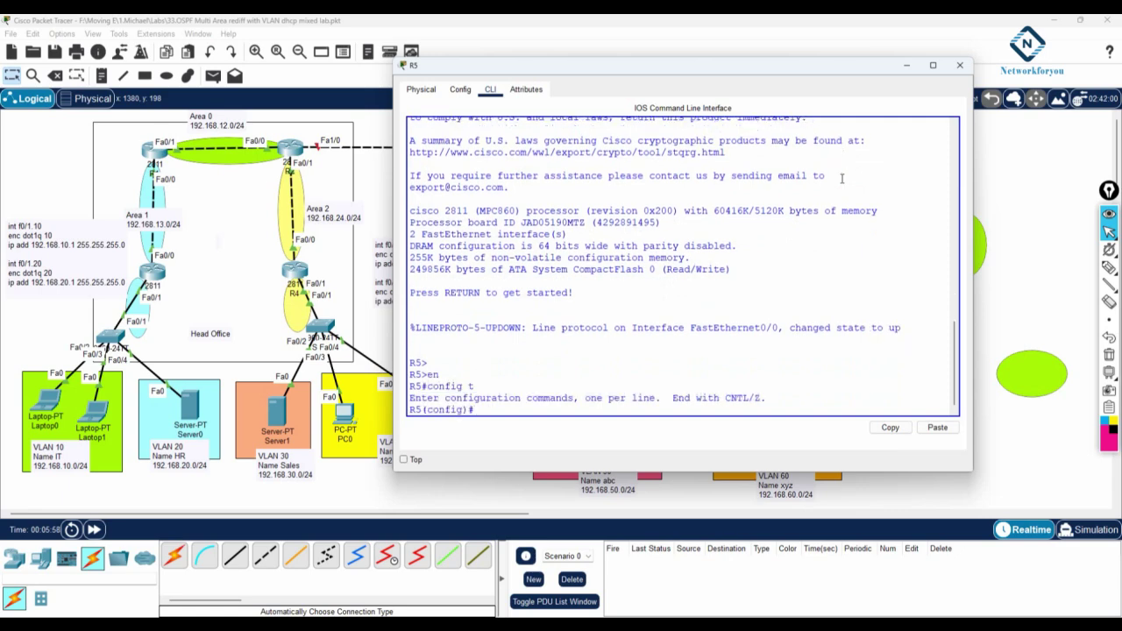
Step: Paste R5's f0/1 192.168.25.2 and OSPF area 0 commands, then save with do wr
right_click(841, 178)
click(857, 196)
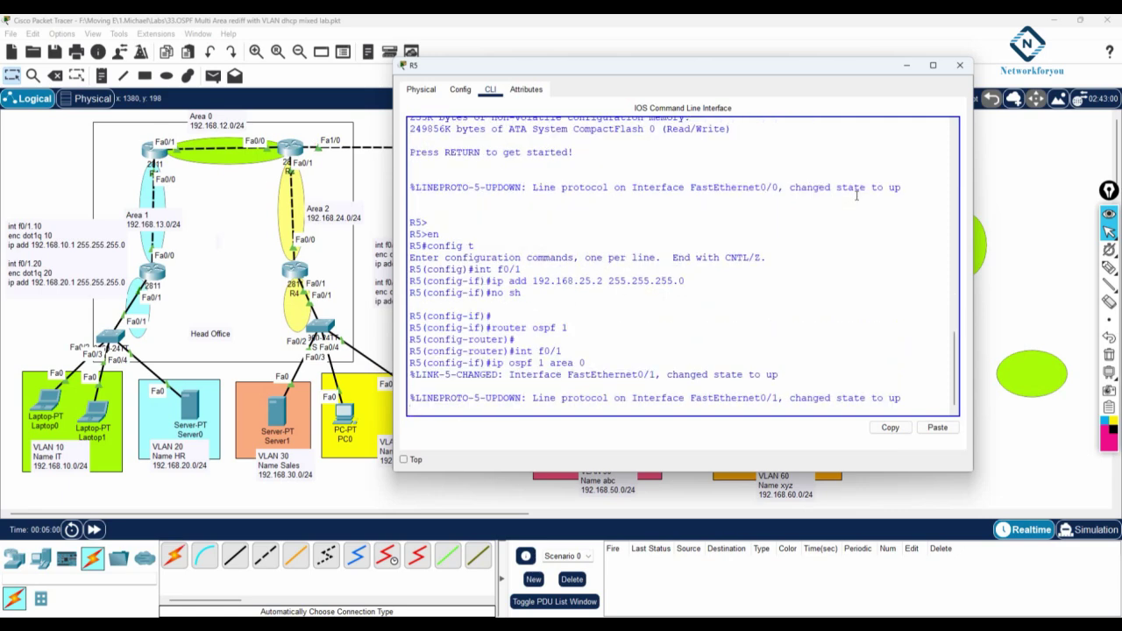
key(Return)
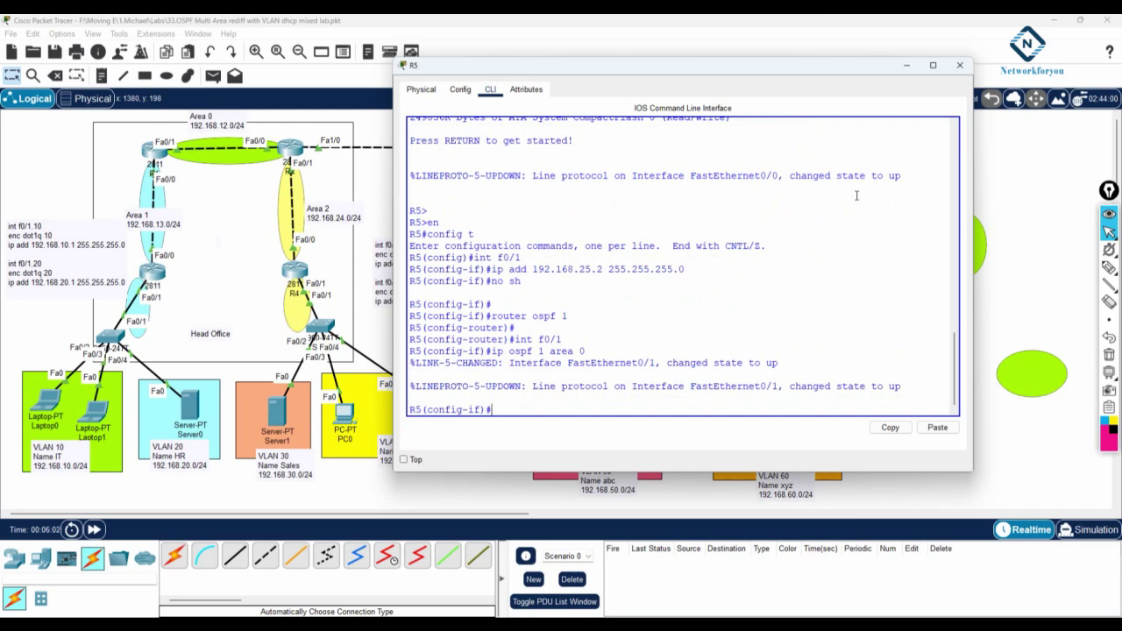
text(do wr)
key(Return)
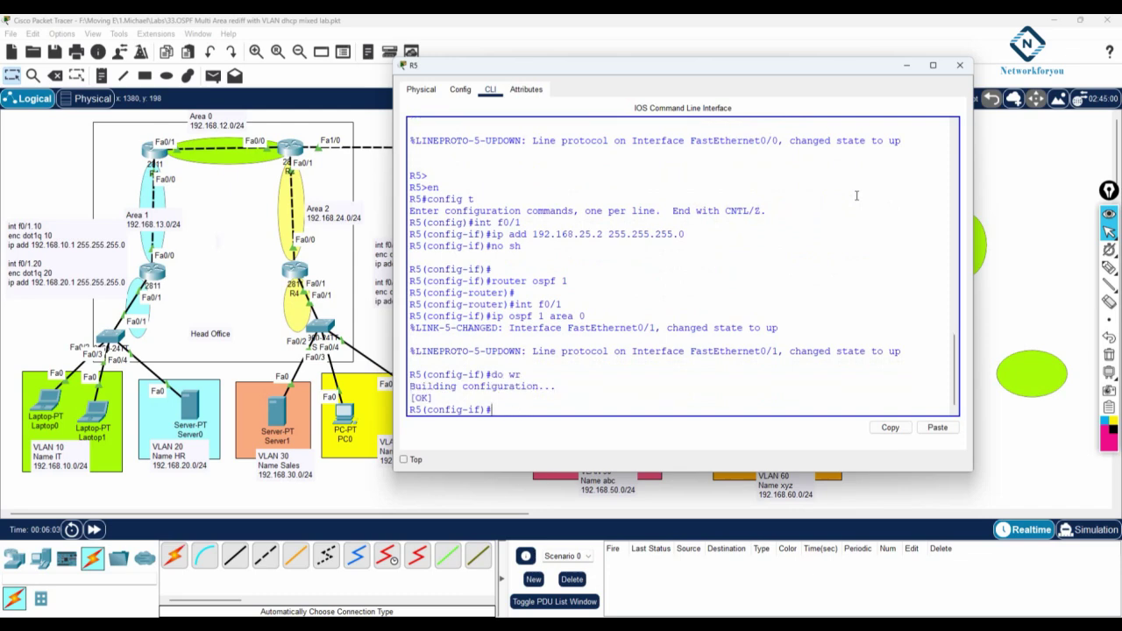
click(959, 65)
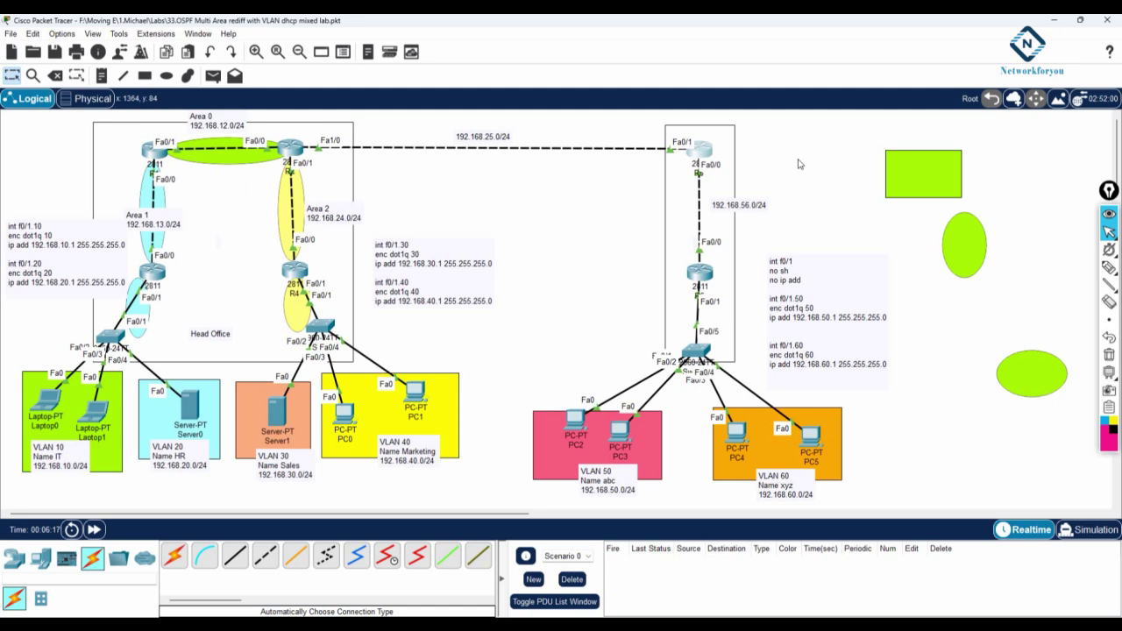
click(1108, 267)
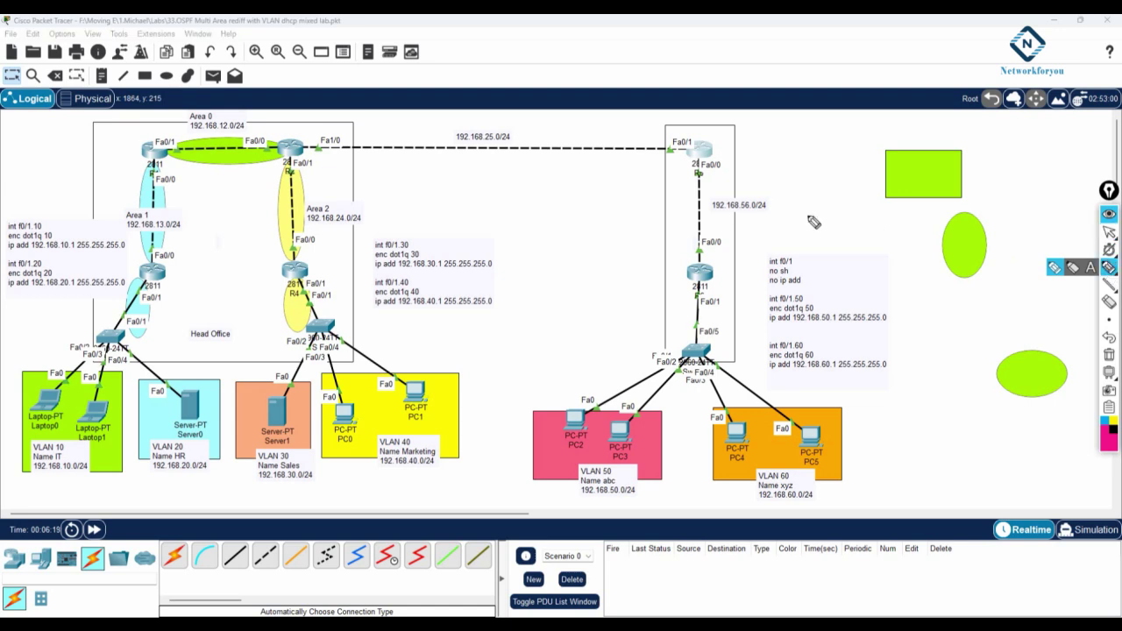
mouse_move(305, 140)
mouse_down()
mouse_move(604, 134)
mouse_move(668, 145)
mouse_move(708, 191)
mouse_move(715, 319)
mouse_up()
click(1109, 268)
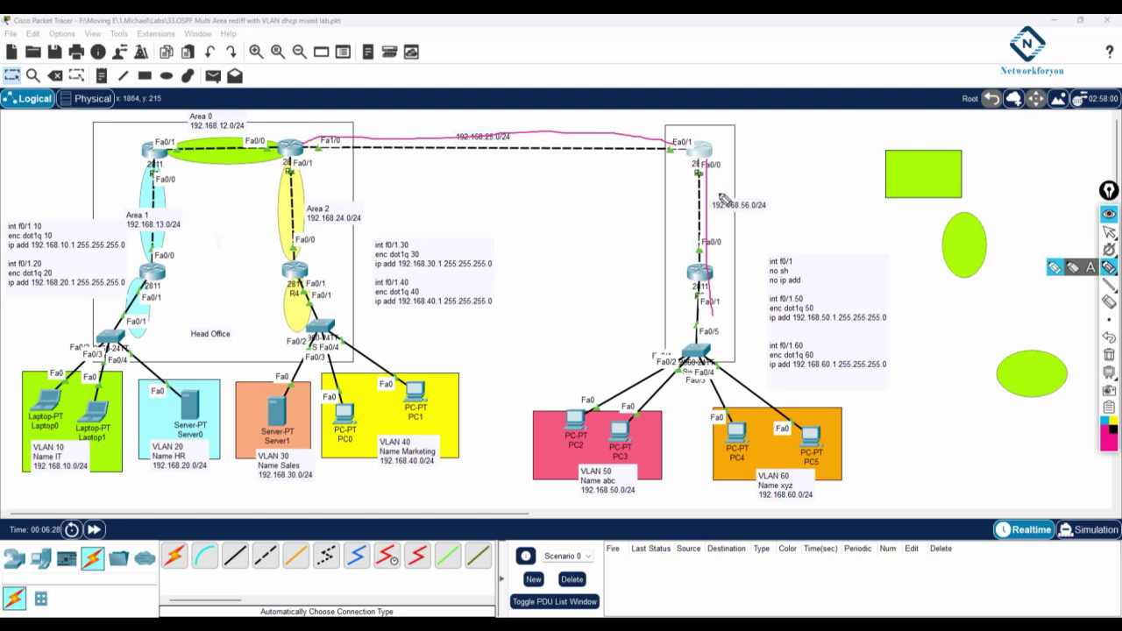
mouse_move(706, 256)
mouse_down()
mouse_move(639, 344)
mouse_move(737, 374)
mouse_move(708, 248)
mouse_move(678, 262)
mouse_move(673, 172)
mouse_move(722, 159)
mouse_move(732, 291)
mouse_up()
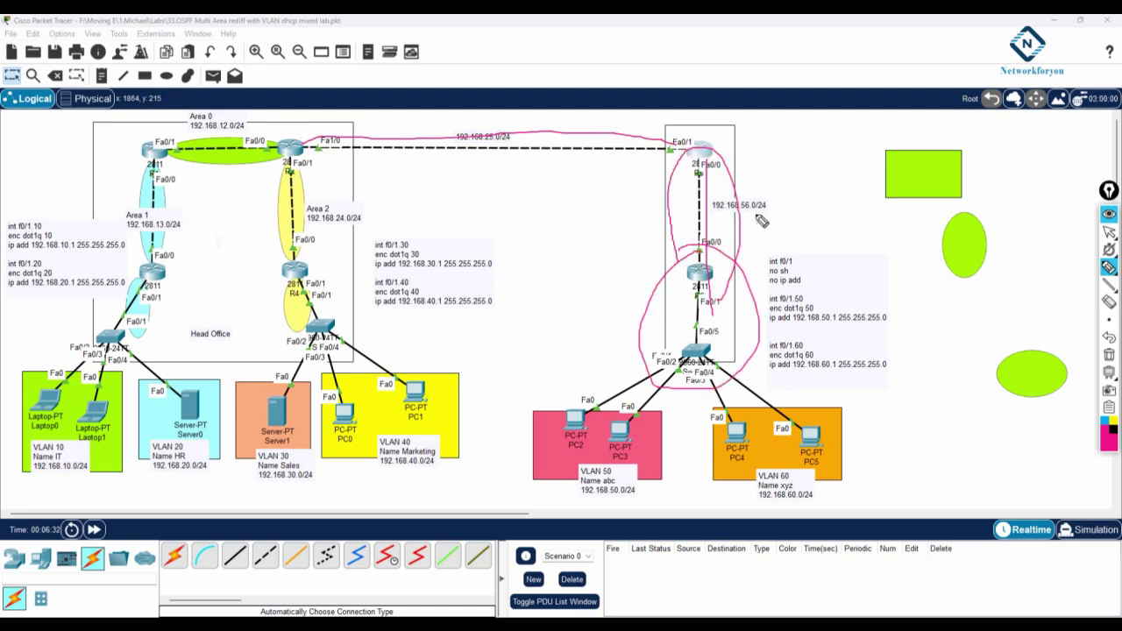
mouse_move(769, 182)
mouse_down()
mouse_move(785, 163)
mouse_move(793, 170)
mouse_move(724, 118)
mouse_move(425, 100)
mouse_move(302, 131)
mouse_move(164, 134)
mouse_move(132, 294)
mouse_move(353, 368)
mouse_move(283, 173)
mouse_move(243, 210)
mouse_move(274, 207)
mouse_move(267, 201)
mouse_up()
mouse_move(271, 200)
mouse_down()
mouse_move(275, 185)
mouse_move(279, 199)
mouse_move(291, 184)
mouse_move(419, 173)
mouse_move(529, 193)
mouse_move(683, 274)
mouse_up()
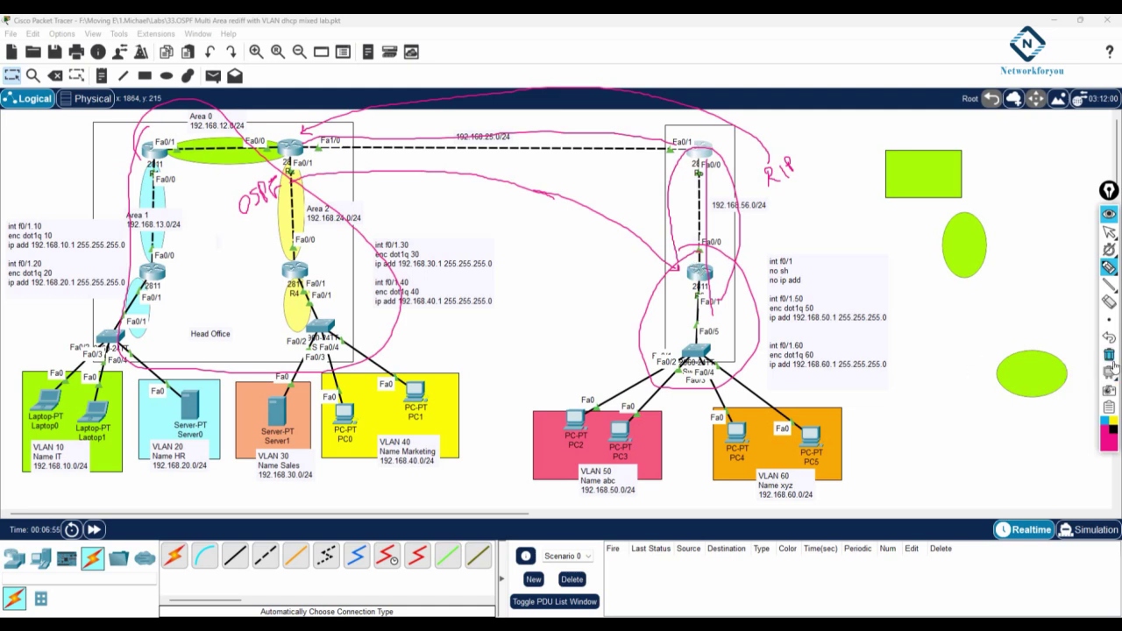
key(e)
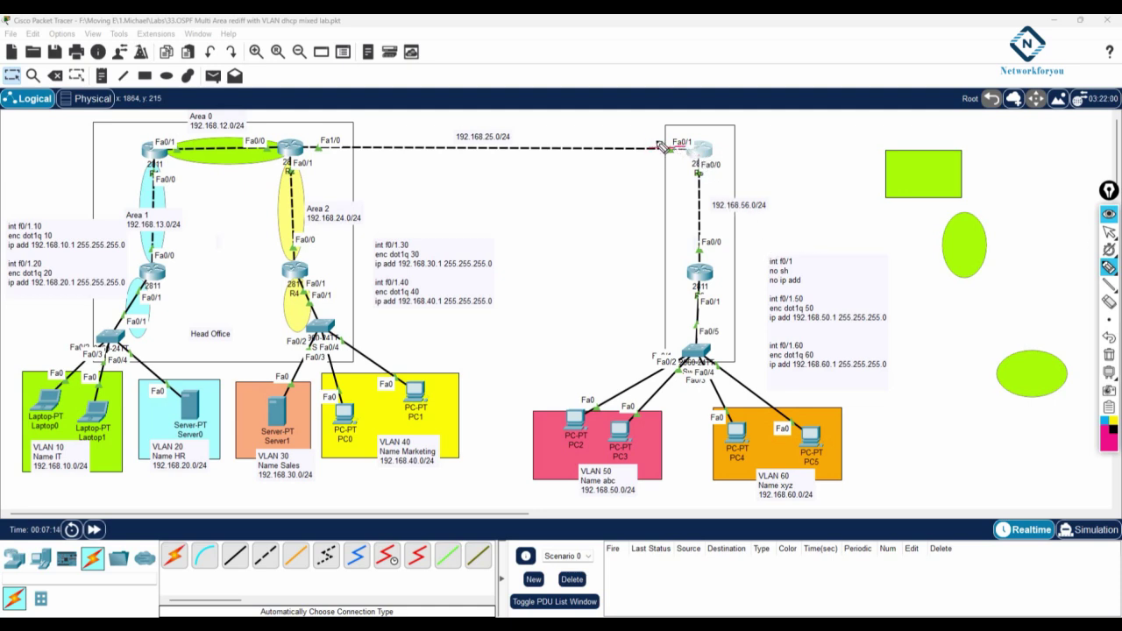
Step: Ink notes marking R5's OSPF Fa0/1 link and RIP side, then erase them
mouse_move(662, 145)
mouse_down()
mouse_move(653, 131)
mouse_move(683, 128)
mouse_up()
mouse_move(703, 170)
mouse_down()
mouse_move(708, 182)
mouse_move(726, 178)
mouse_up()
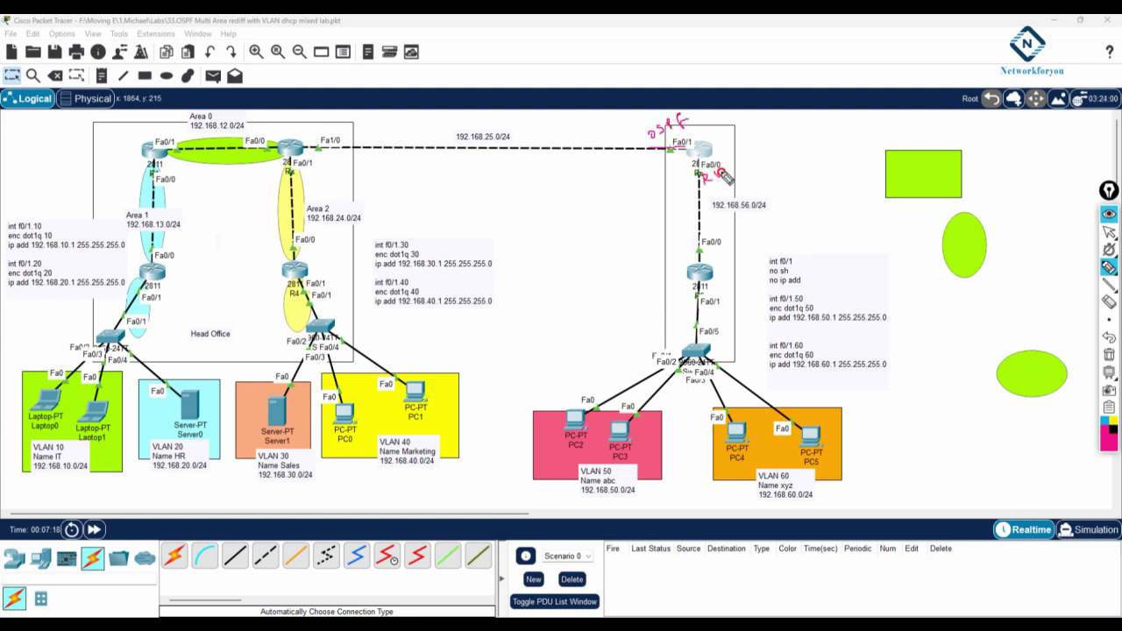
drag(700, 133, 717, 123)
mouse_move(664, 314)
mouse_down()
mouse_move(701, 156)
mouse_move(614, 112)
mouse_move(514, 117)
mouse_move(501, 155)
mouse_move(670, 181)
mouse_move(729, 253)
mouse_up()
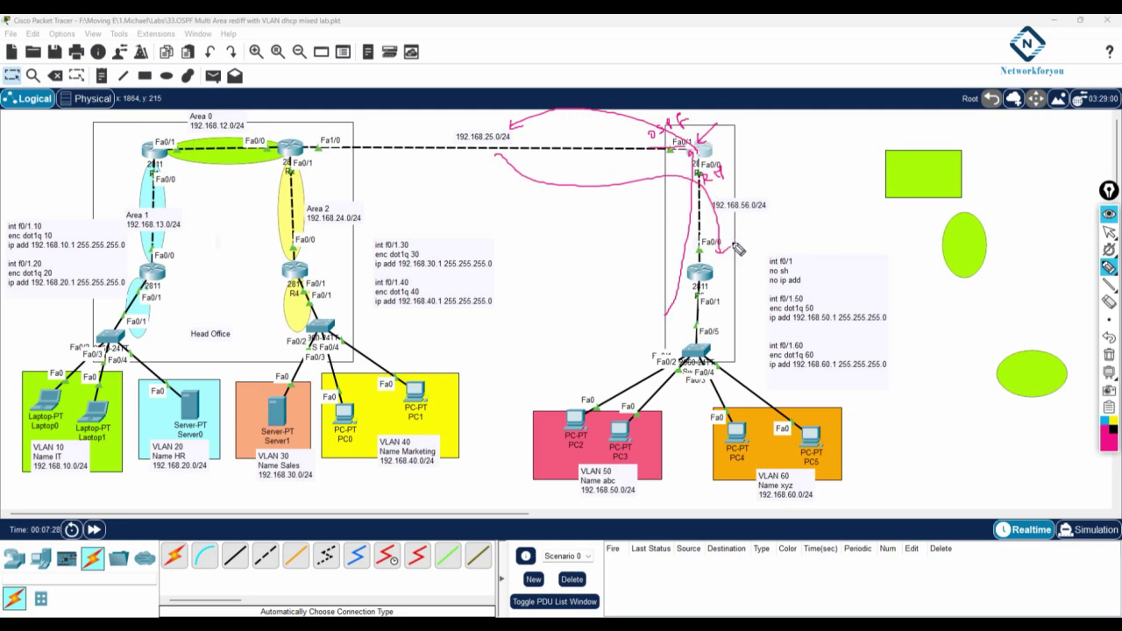
click(1108, 354)
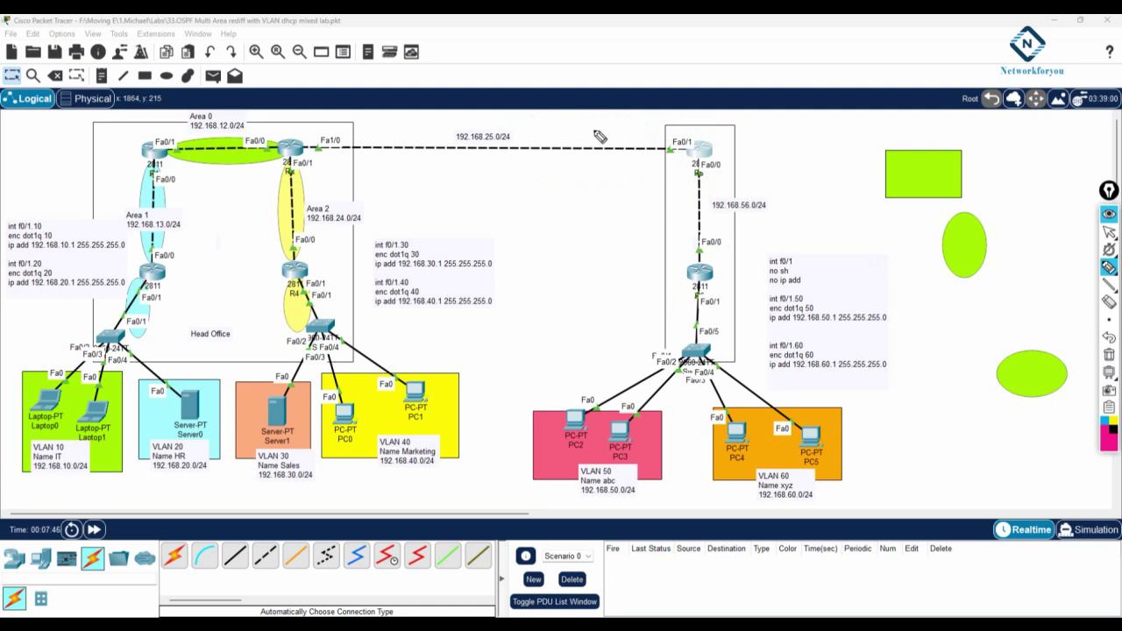
Step: Ink OSPF beside the R2–R5 link and mark the RIP link, erase, then open R5's CLI
drag(603, 135, 604, 130)
mouse_move(614, 125)
mouse_down()
mouse_move(687, 170)
mouse_move(690, 256)
mouse_up()
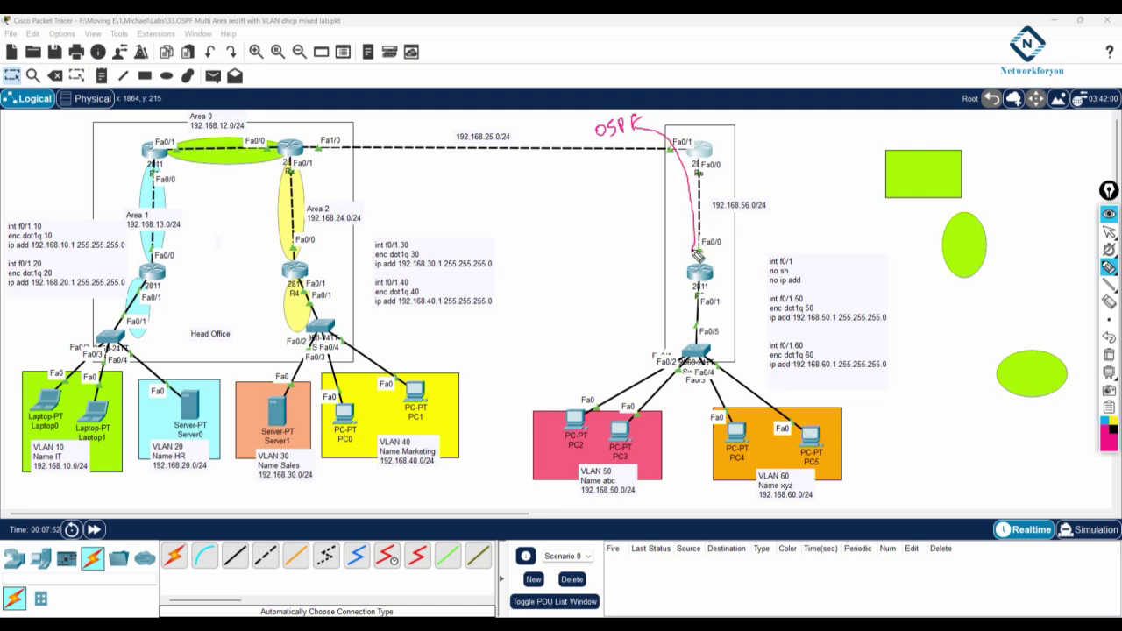
mouse_move(725, 217)
mouse_down()
mouse_move(729, 230)
mouse_move(749, 208)
mouse_move(736, 215)
mouse_move(682, 123)
mouse_move(573, 149)
mouse_move(578, 168)
mouse_up()
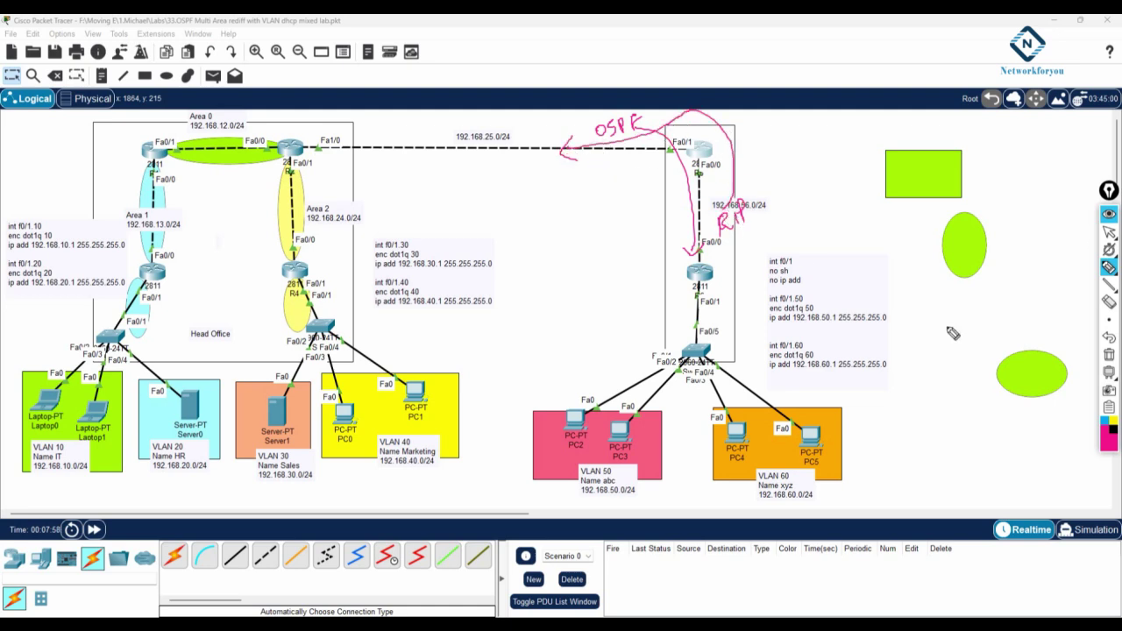
click(1109, 354)
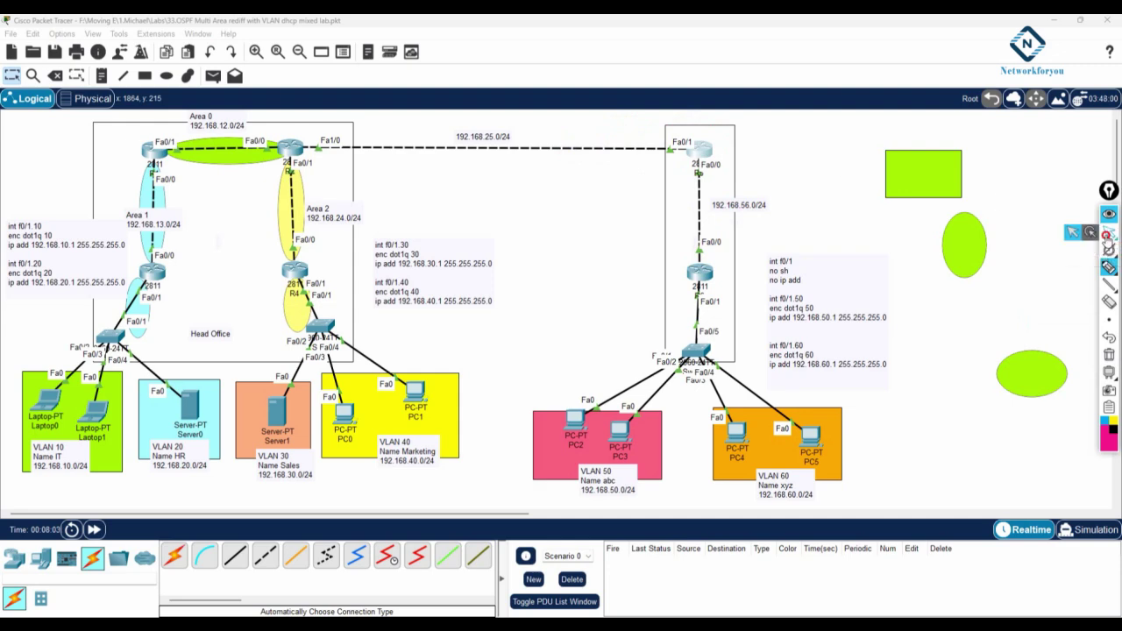
click(1108, 233)
Step: Open and widen R5's CLI, then exit configuration mode to the privileged prompt with Ctrl+Z
click(703, 151)
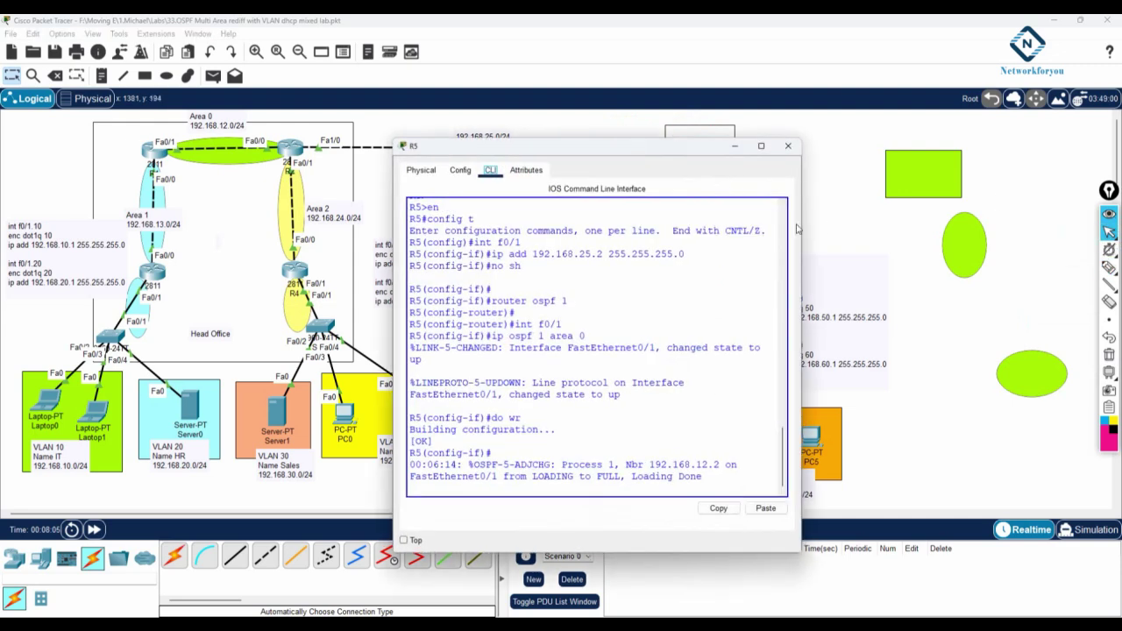
drag(802, 223, 1010, 257)
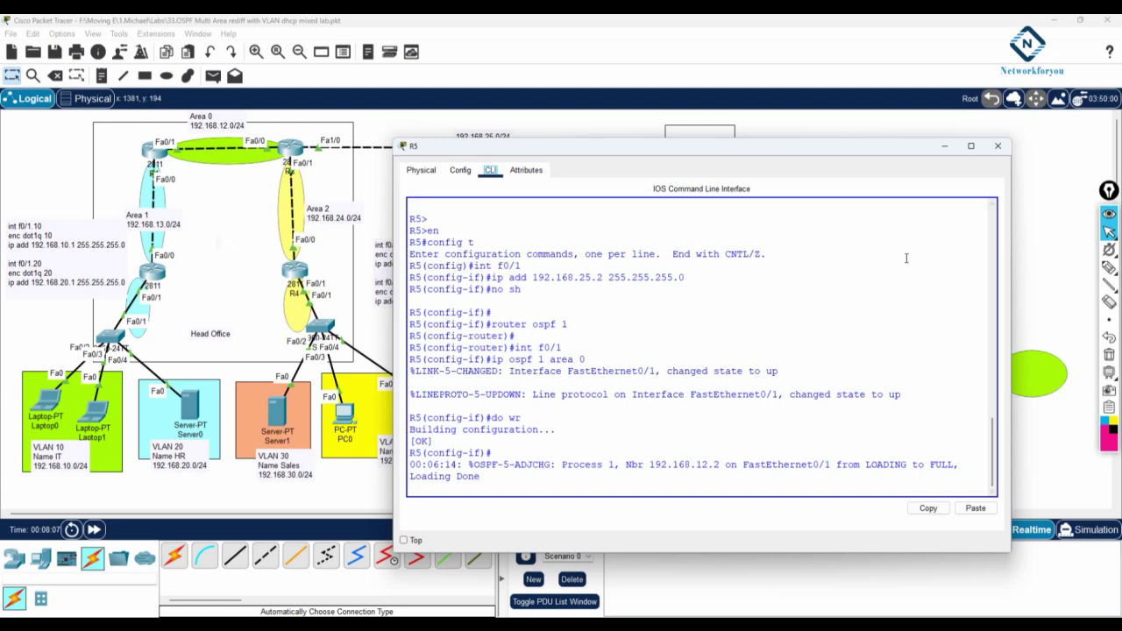
key(Return)
key(Return)
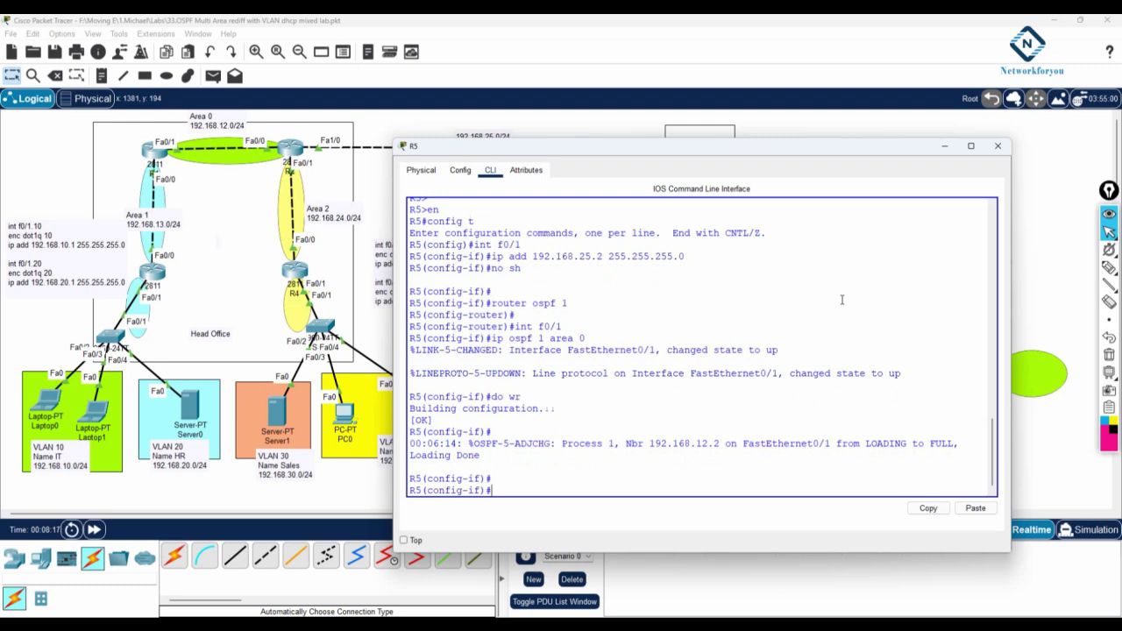
key(ctrl+z)
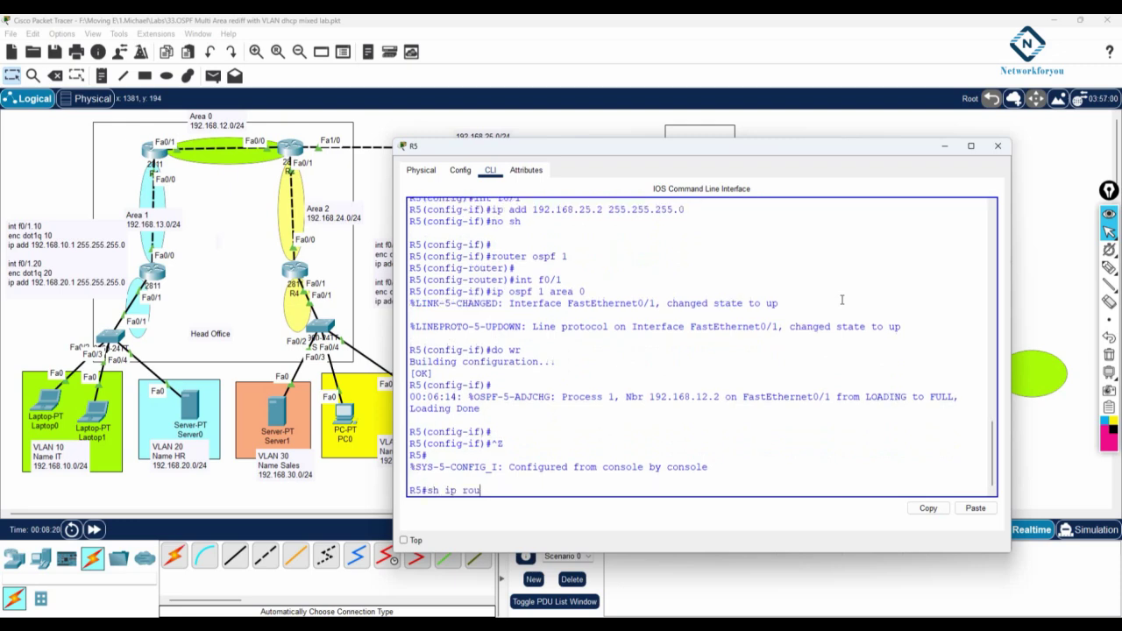
Step: Run 'sh ip rou' on R5 and underline the O IA route codes in ink
text(sh ip rou)
key(Return)
key(Return)
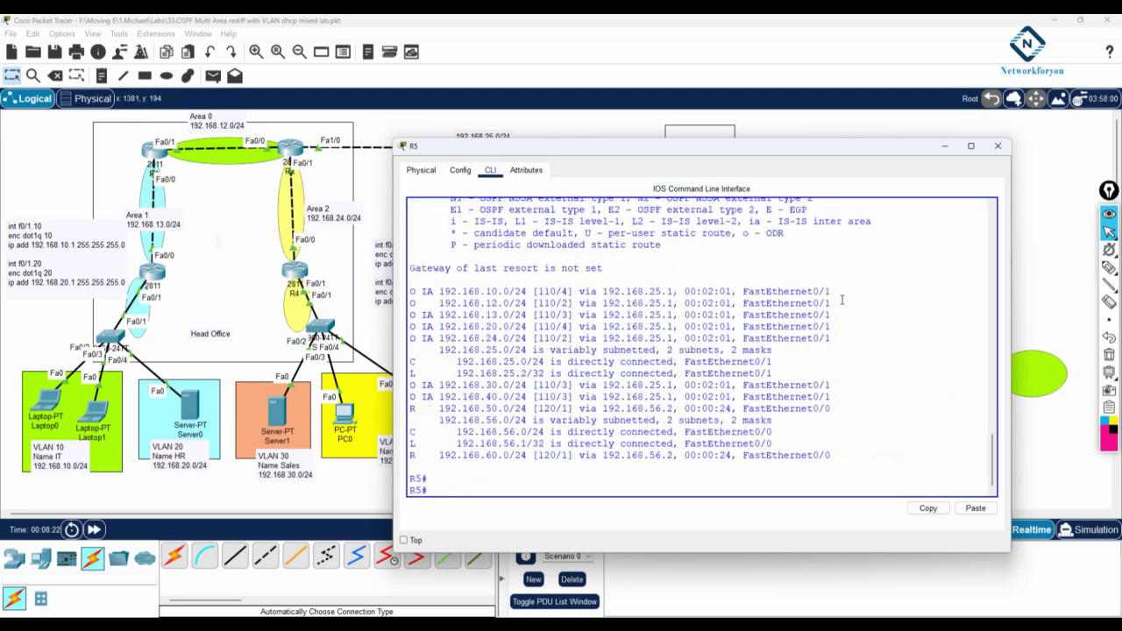
key(Return)
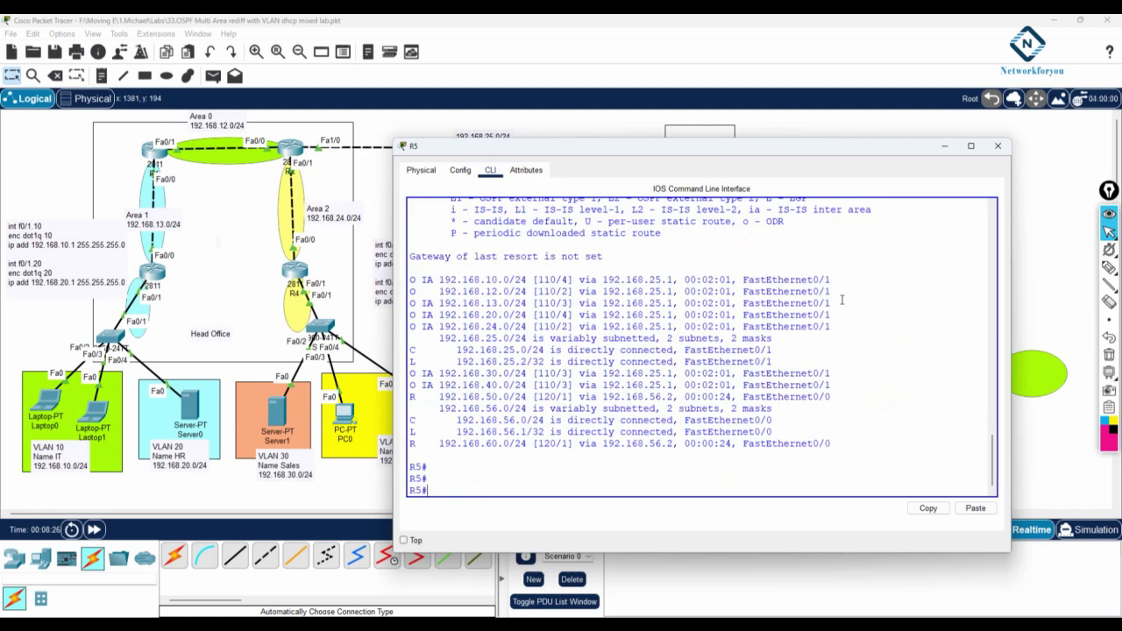
click(1109, 267)
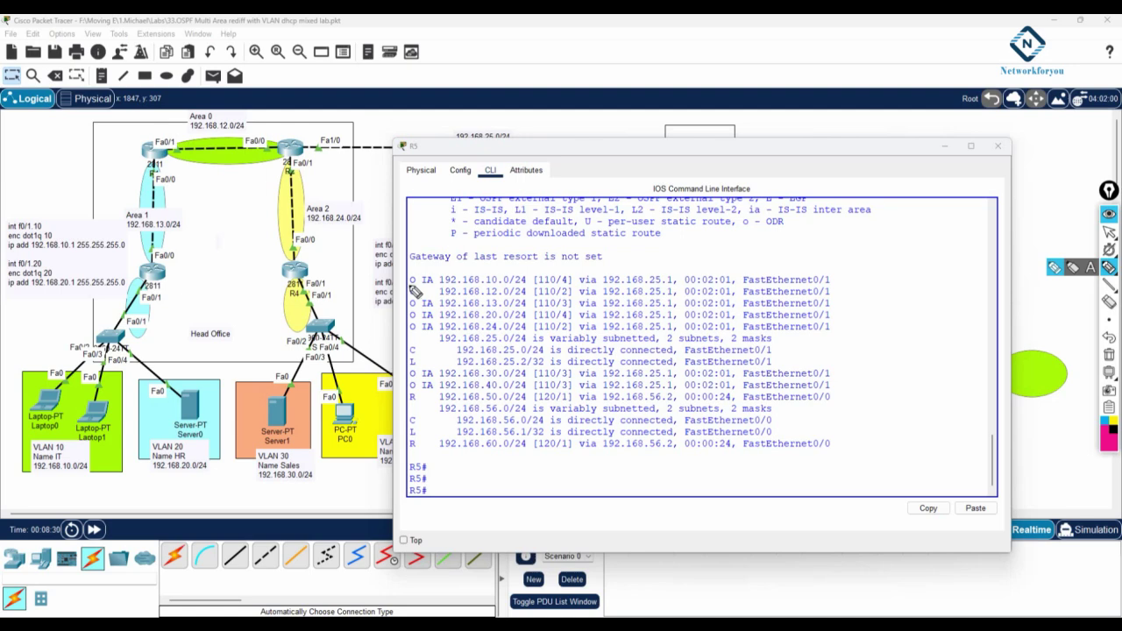
drag(410, 282, 417, 332)
mouse_move(422, 285)
mouse_down()
mouse_move(433, 285)
mouse_move(433, 332)
mouse_up()
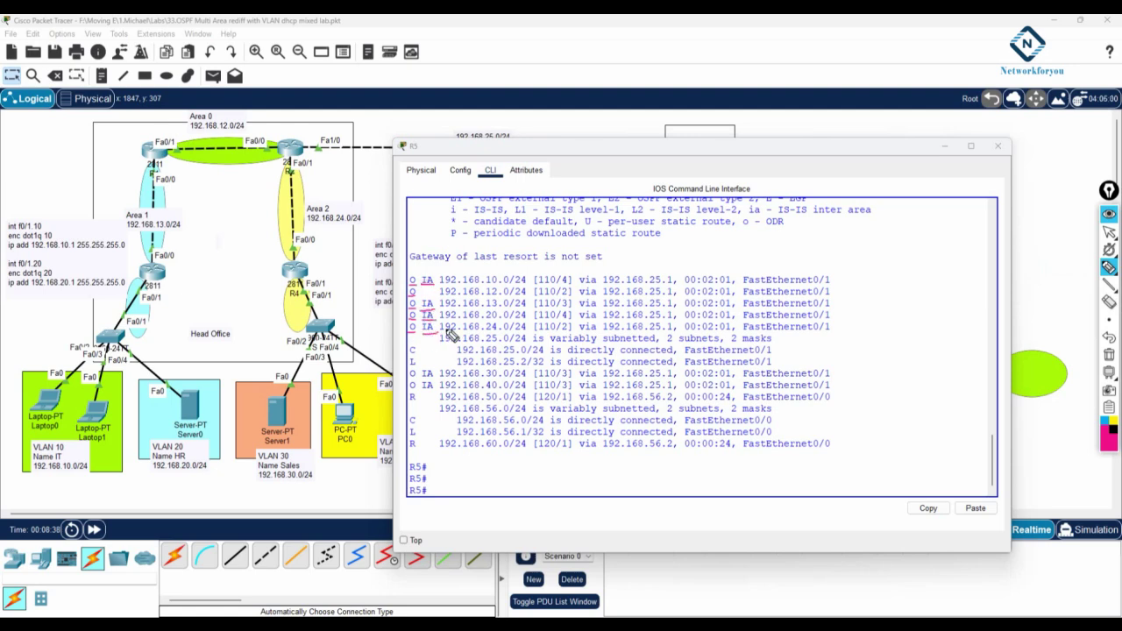
Step: Enlarge the R5 window, underline the 'IA - OSPF inter area' legend entry and circle the window title
click(1108, 232)
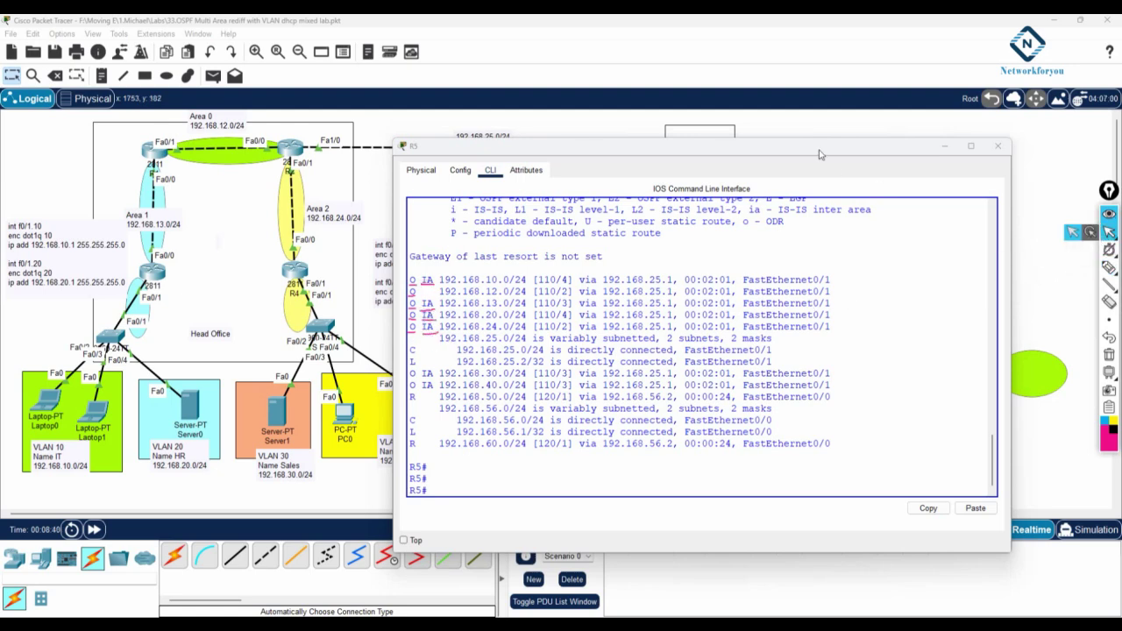
drag(813, 140, 810, 84)
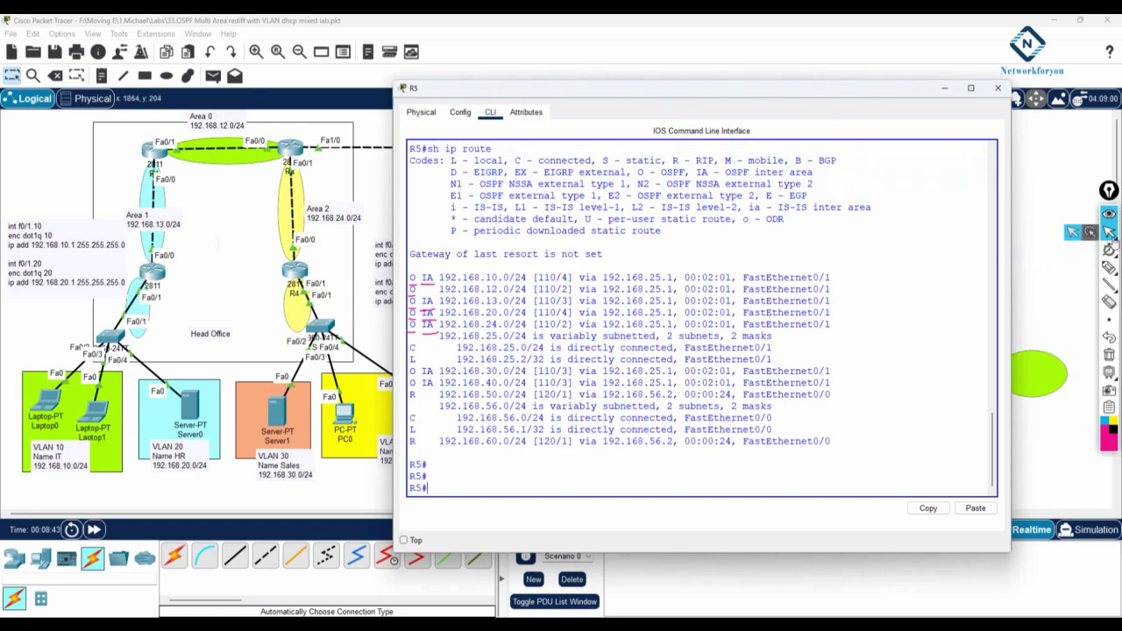
click(1108, 267)
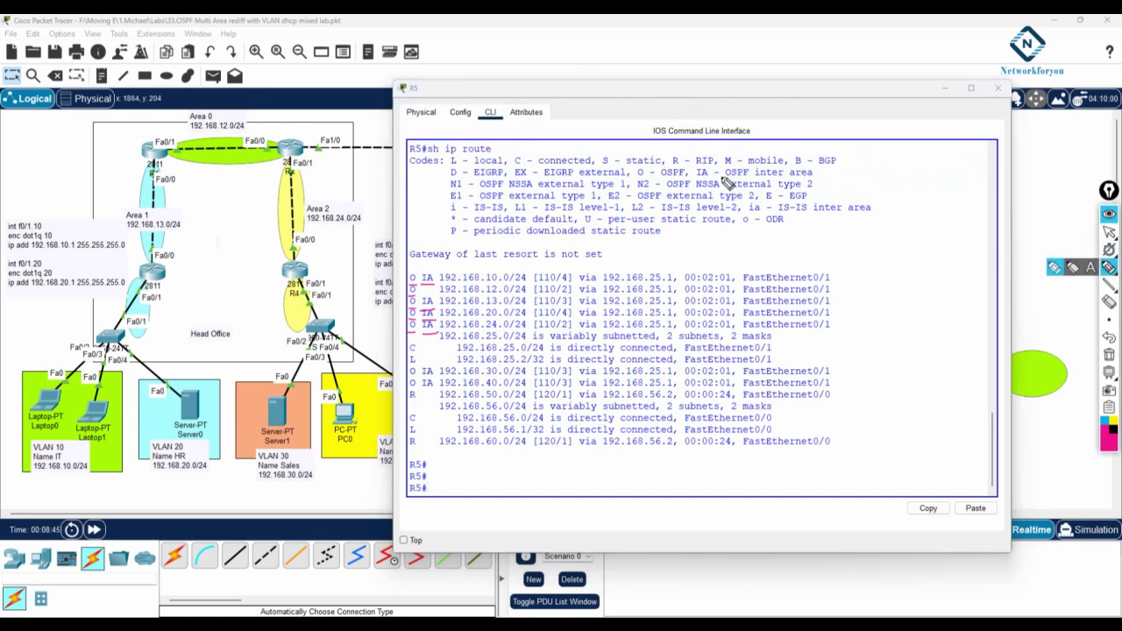
mouse_move(696, 178)
mouse_down()
mouse_move(815, 180)
mouse_move(831, 169)
mouse_up()
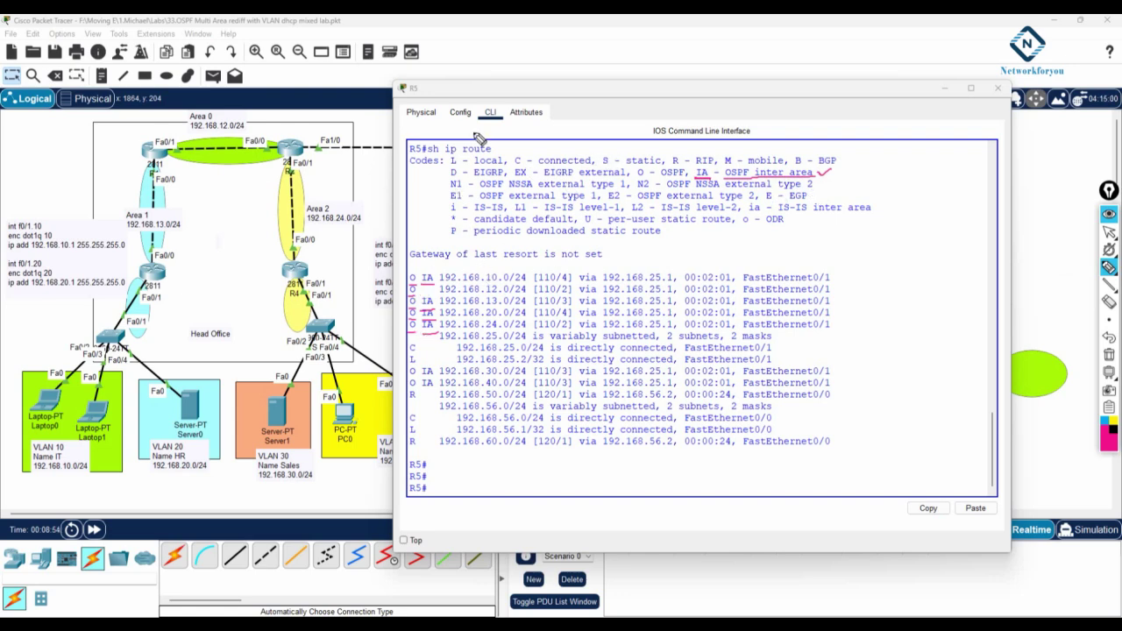
mouse_move(408, 93)
mouse_down()
mouse_move(422, 80)
mouse_move(405, 91)
mouse_up()
Step: Move the R5 window aside, then label R5, circle Fa0/1 and write an area note above it
click(1073, 231)
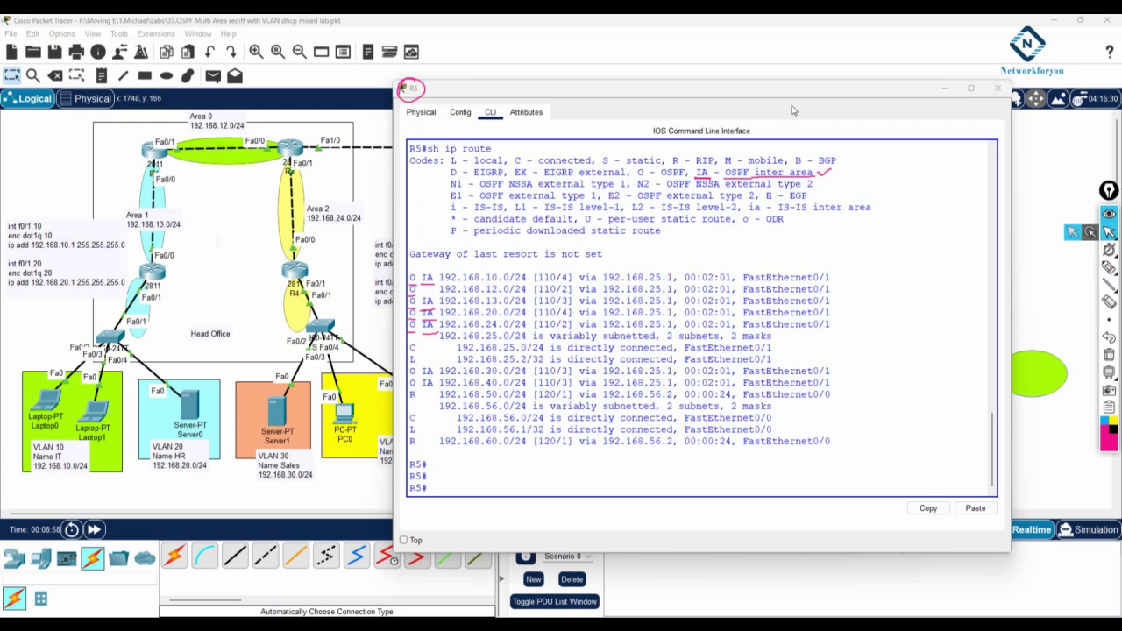
drag(806, 92, 822, 220)
click(1109, 267)
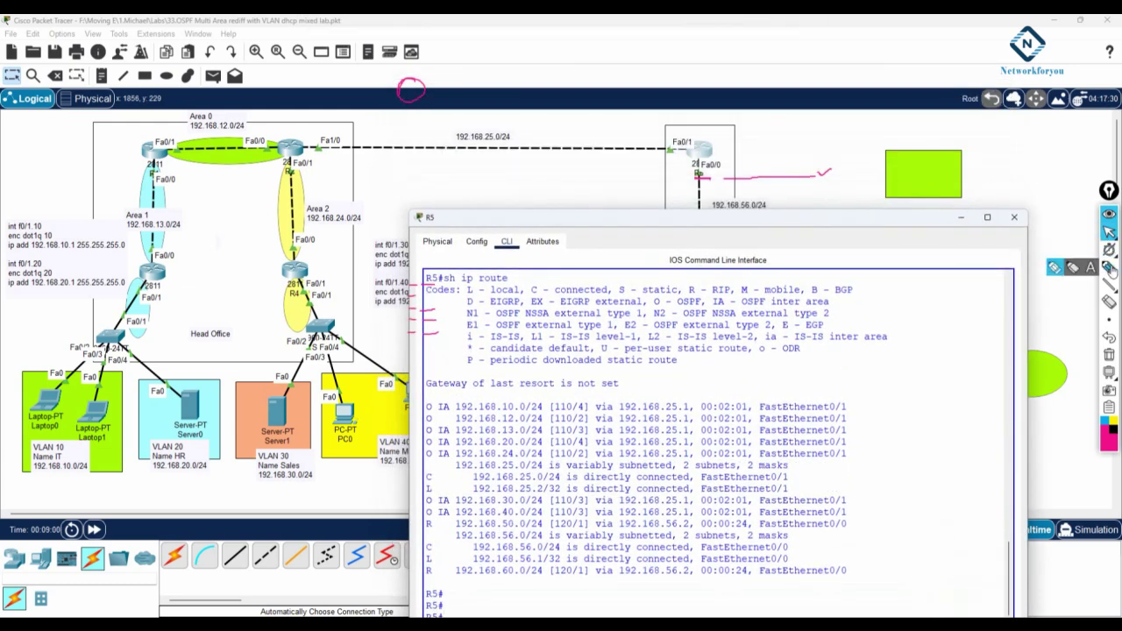
mouse_move(714, 131)
mouse_down()
mouse_move(728, 146)
mouse_move(659, 152)
mouse_move(673, 162)
mouse_up()
drag(621, 135, 677, 111)
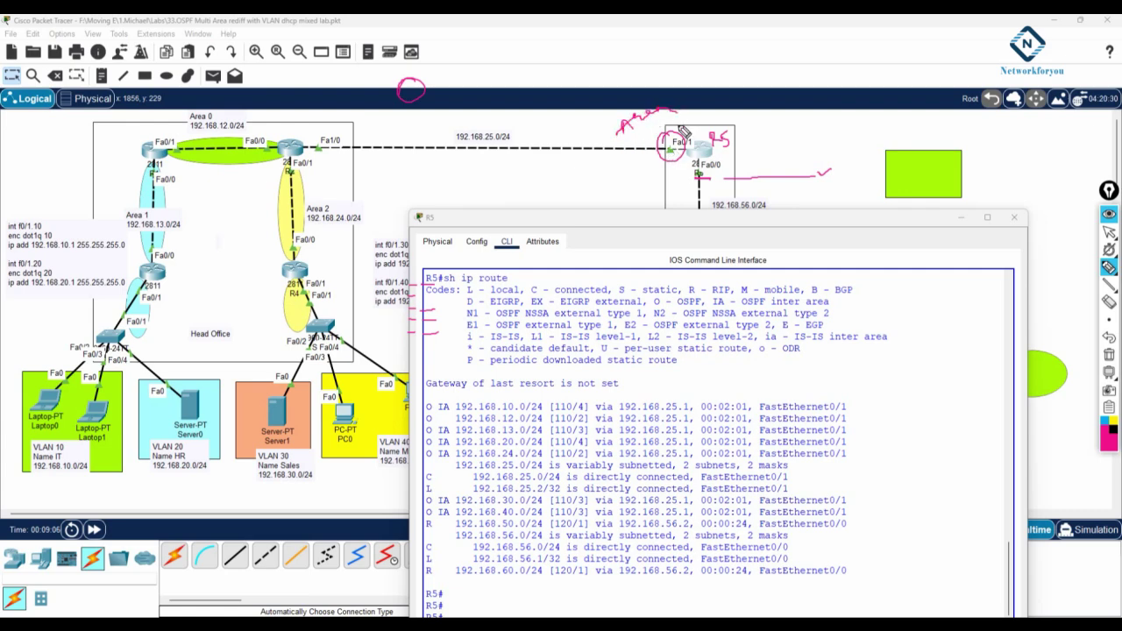